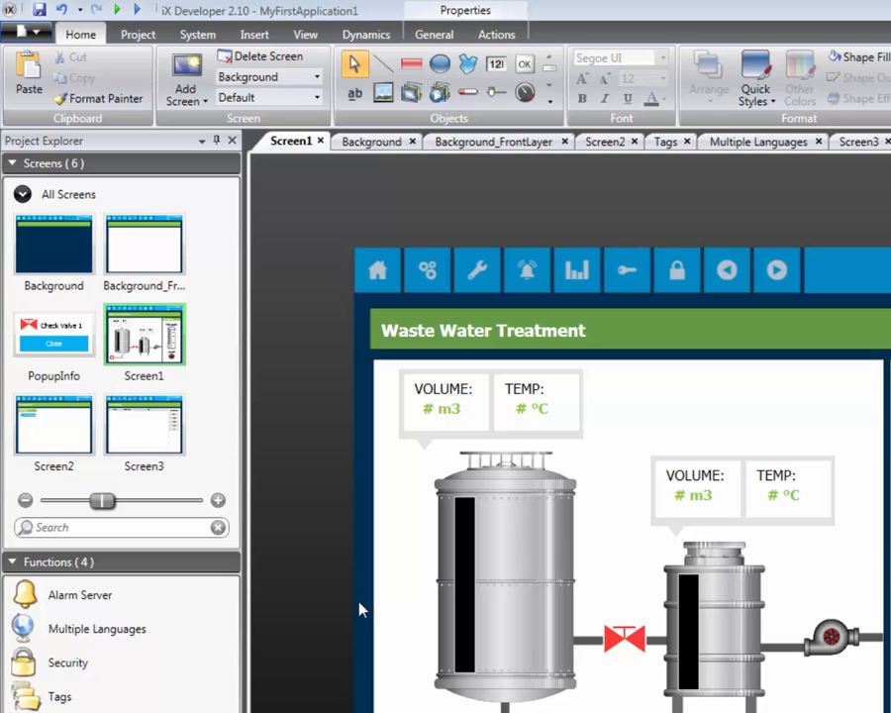
Add a new security group to the project and name it Service.
{"action": "left_click", "coordinate": [168, 665]}
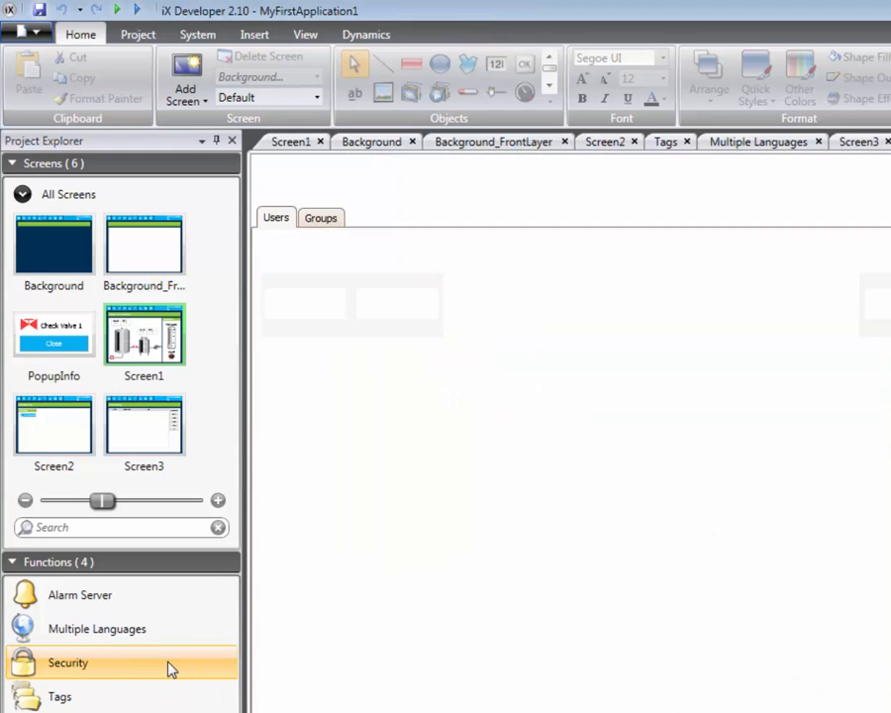
{"action": "left_click", "coordinate": [330, 219]}
{"action": "left_click", "coordinate": [305, 300]}
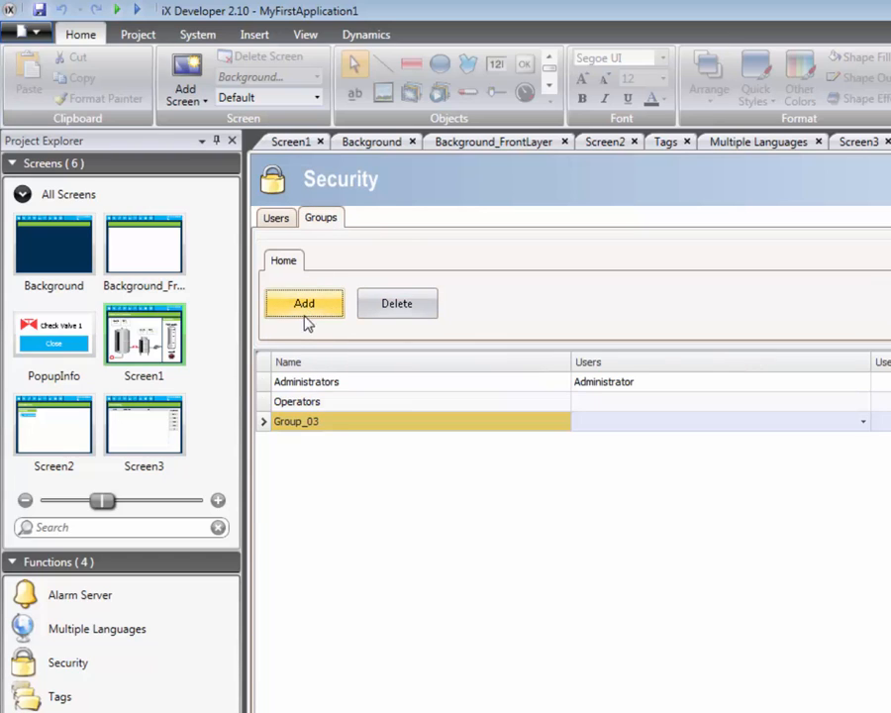
{"action": "left_click", "coordinate": [338, 421]}
{"action": "type", "text": "Service"}
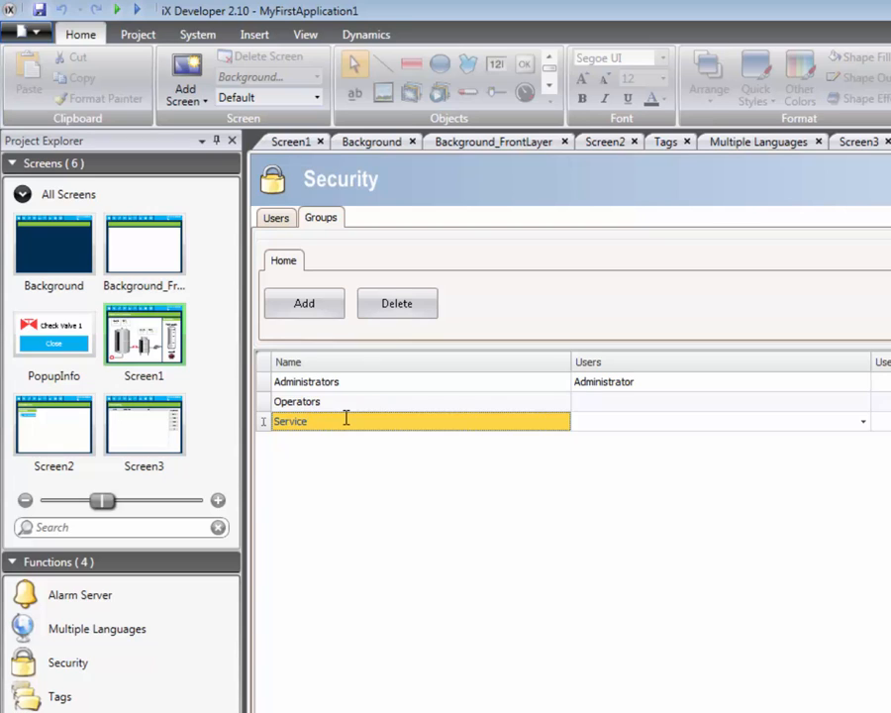
Add a user account below Administrator, enter its password and assign it to the Operators group.
{"action": "left_click", "coordinate": [282, 220]}
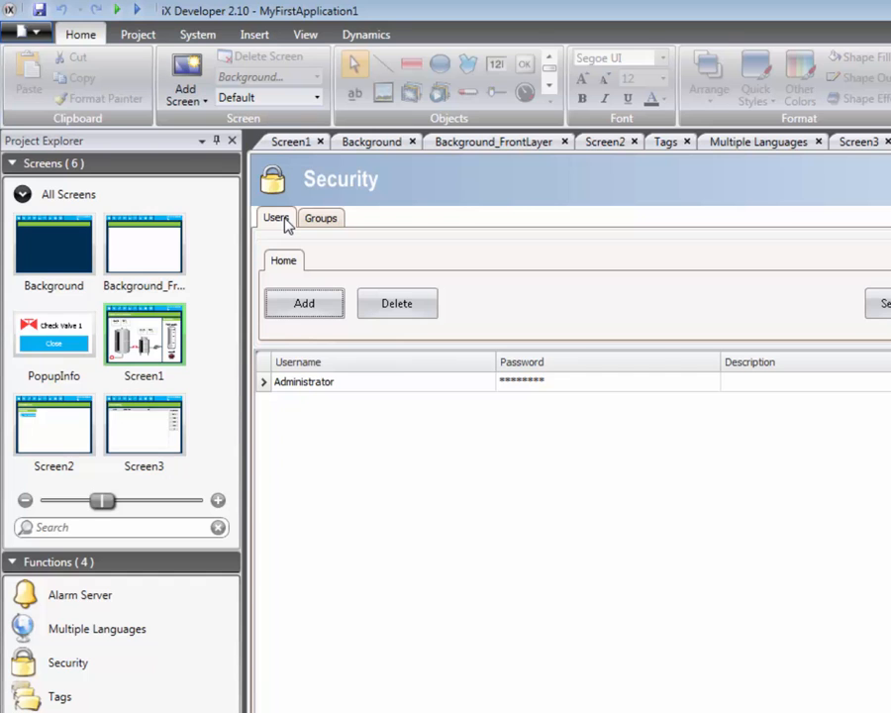
{"action": "left_click", "coordinate": [297, 300]}
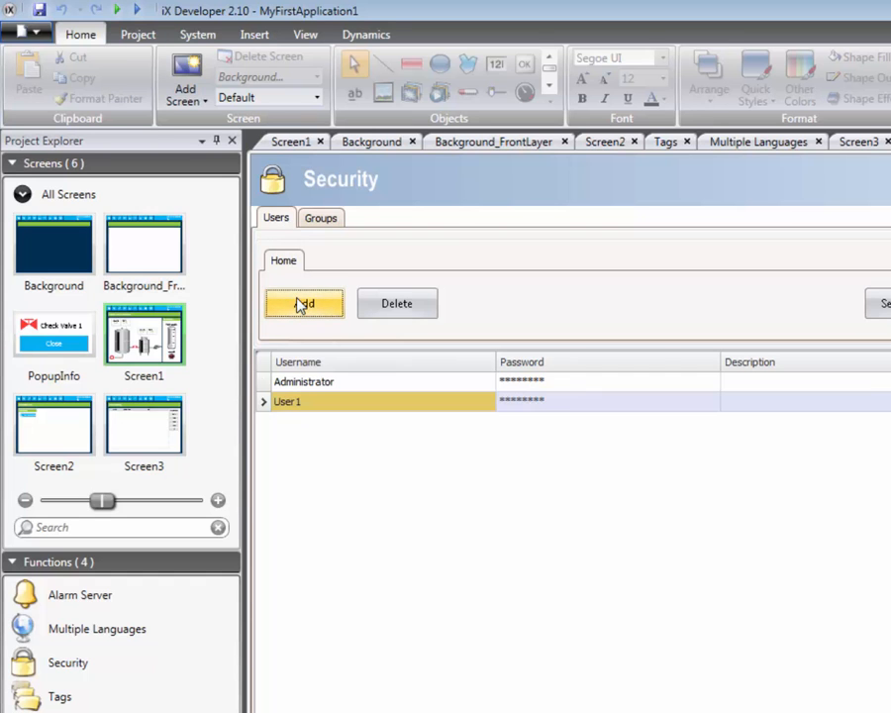
{"action": "left_click", "coordinate": [534, 398]}
{"action": "type", "text": "1"}
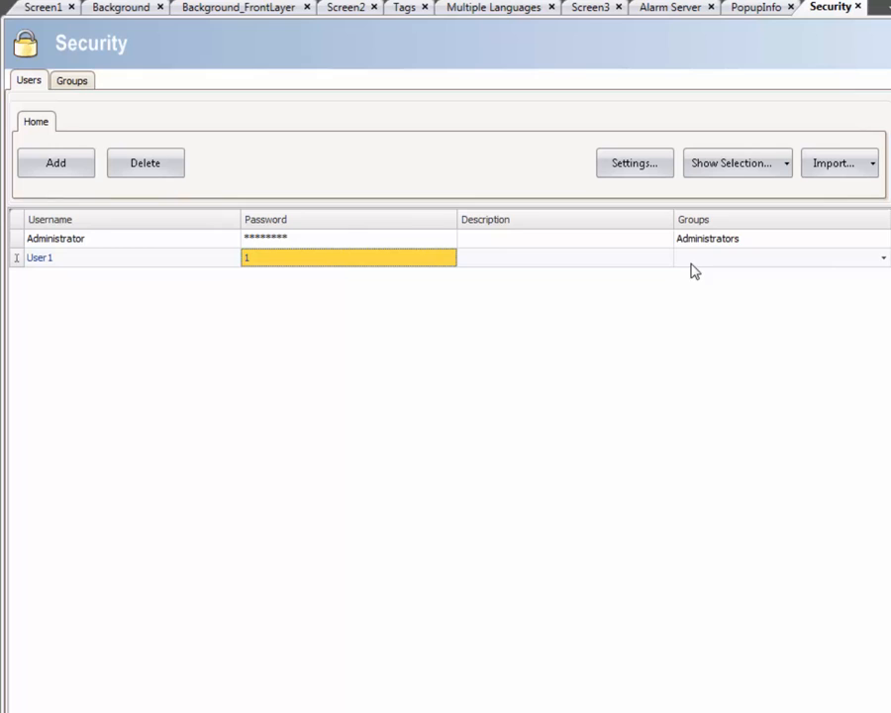
{"action": "left_click", "coordinate": [701, 258]}
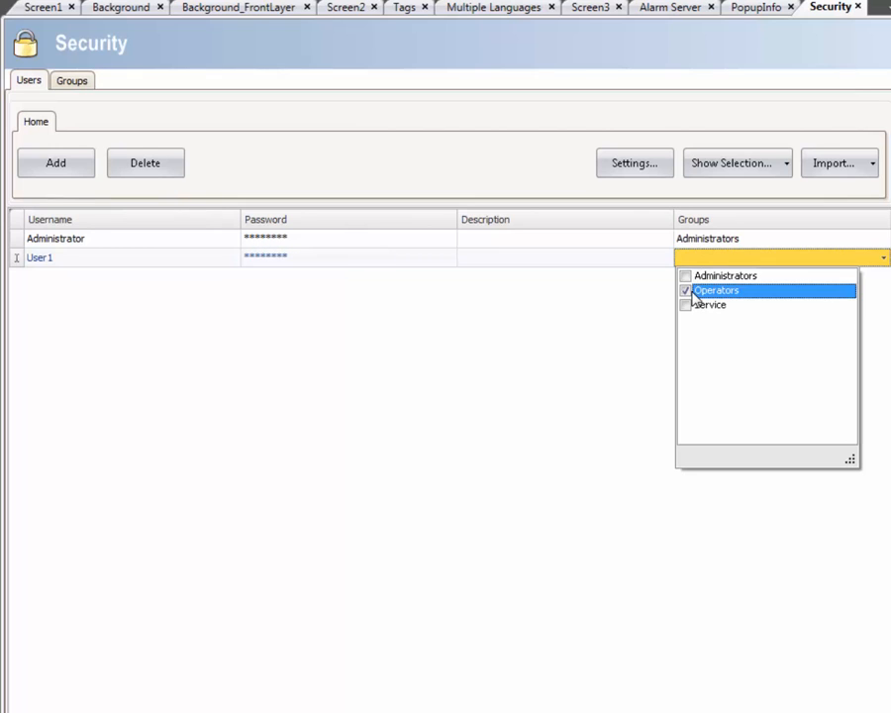
{"action": "left_click", "coordinate": [557, 313]}
Add another user account, enter its password and assign it to the Service group.
{"action": "left_click", "coordinate": [66, 163]}
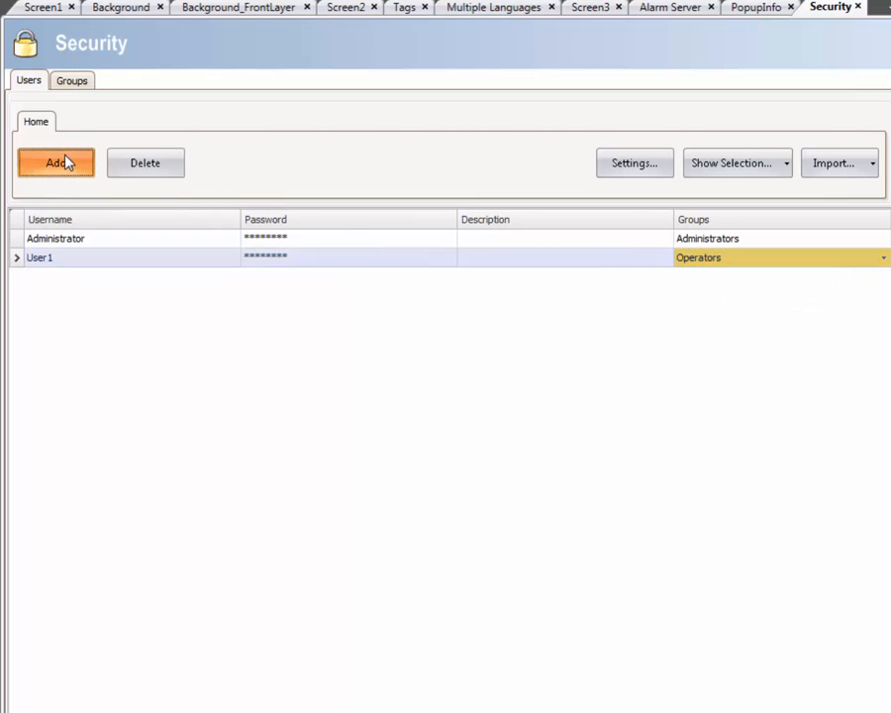
{"action": "left_click", "coordinate": [288, 277]}
{"action": "type", "text": "2"}
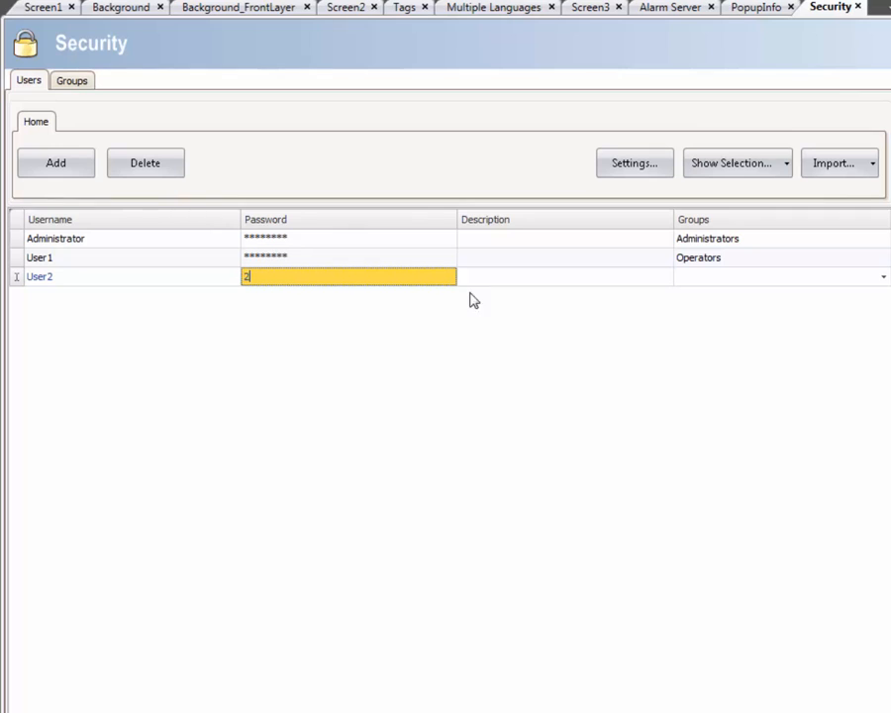
{"action": "left_click", "coordinate": [695, 281]}
{"action": "left_click", "coordinate": [687, 325]}
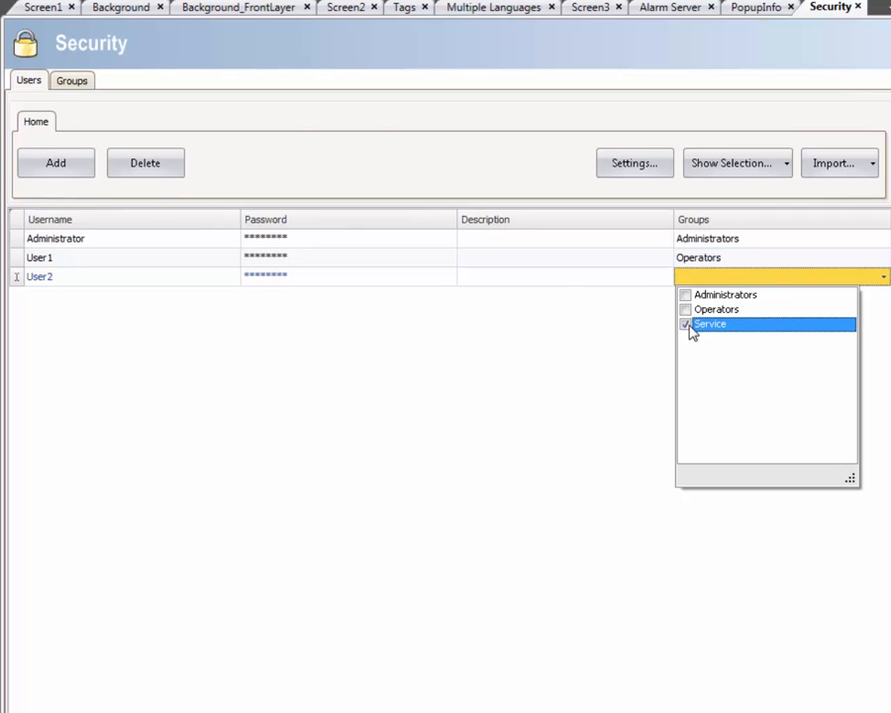
{"action": "left_click", "coordinate": [653, 346]}
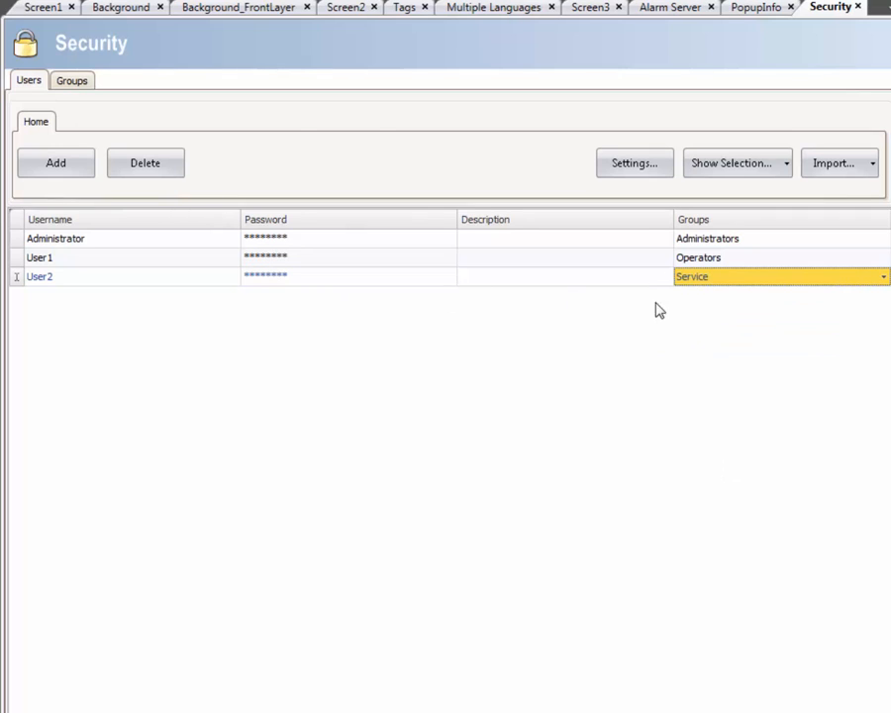
Configure the security settings to Show Access Denied Message on denied access and log users out after 1 minute of inactivity.
{"action": "left_click", "coordinate": [626, 169]}
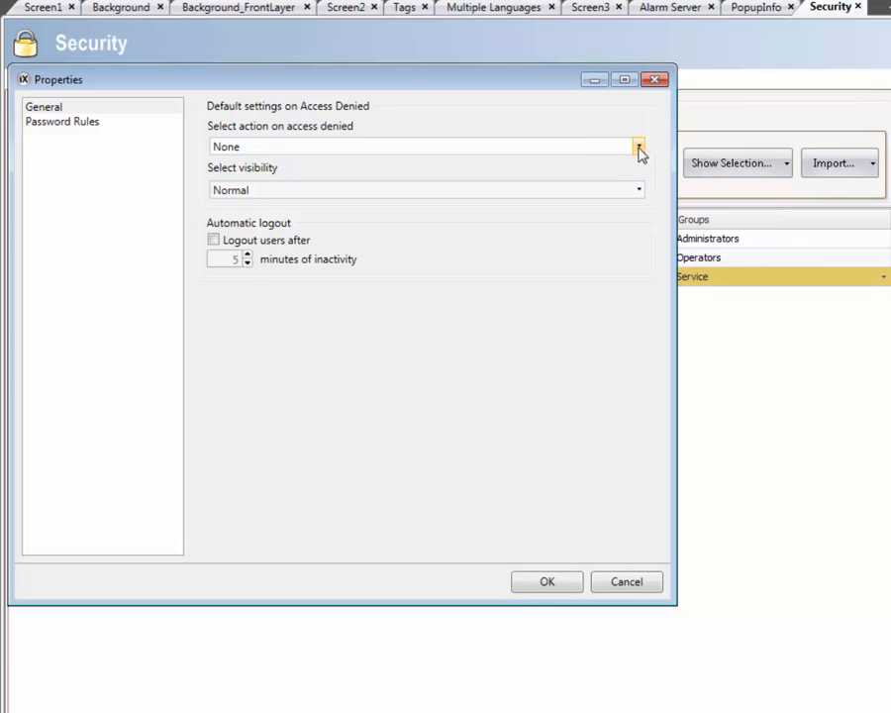
{"action": "left_click", "coordinate": [639, 148]}
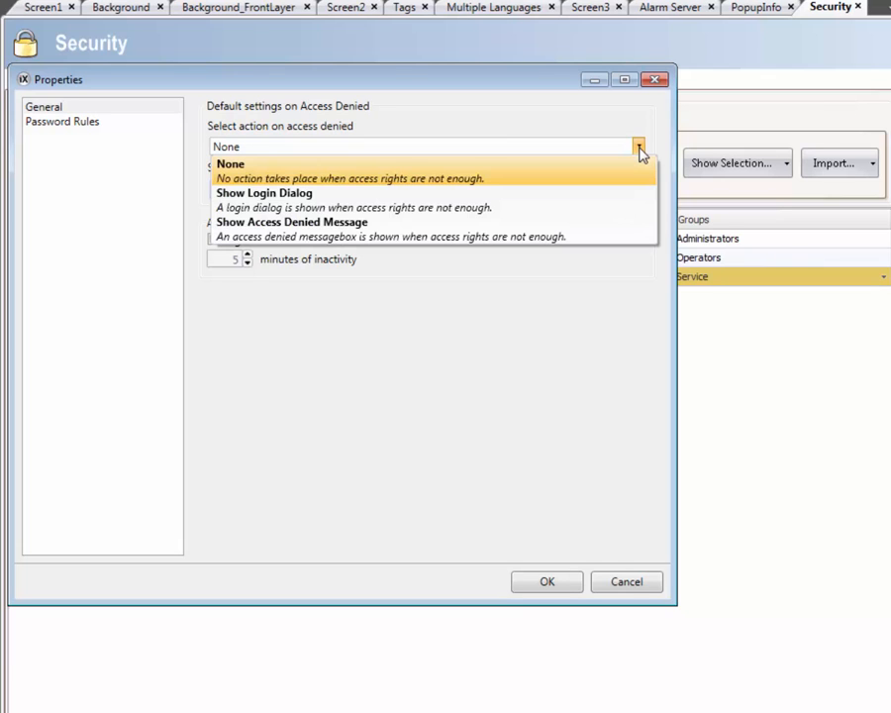
{"action": "left_click", "coordinate": [614, 228]}
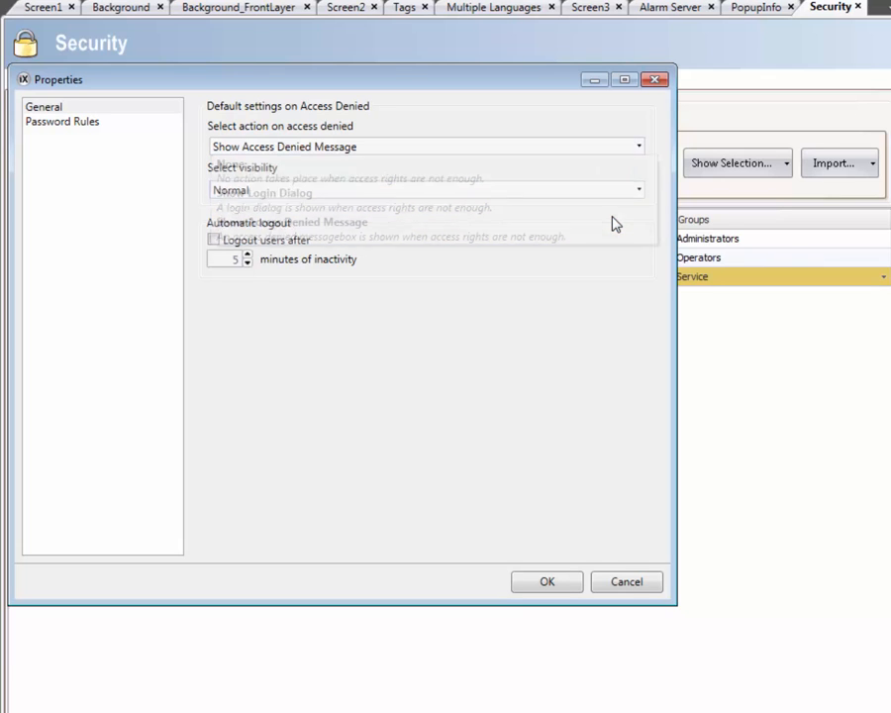
{"action": "left_click", "coordinate": [214, 240]}
{"action": "left_click", "coordinate": [247, 263]}
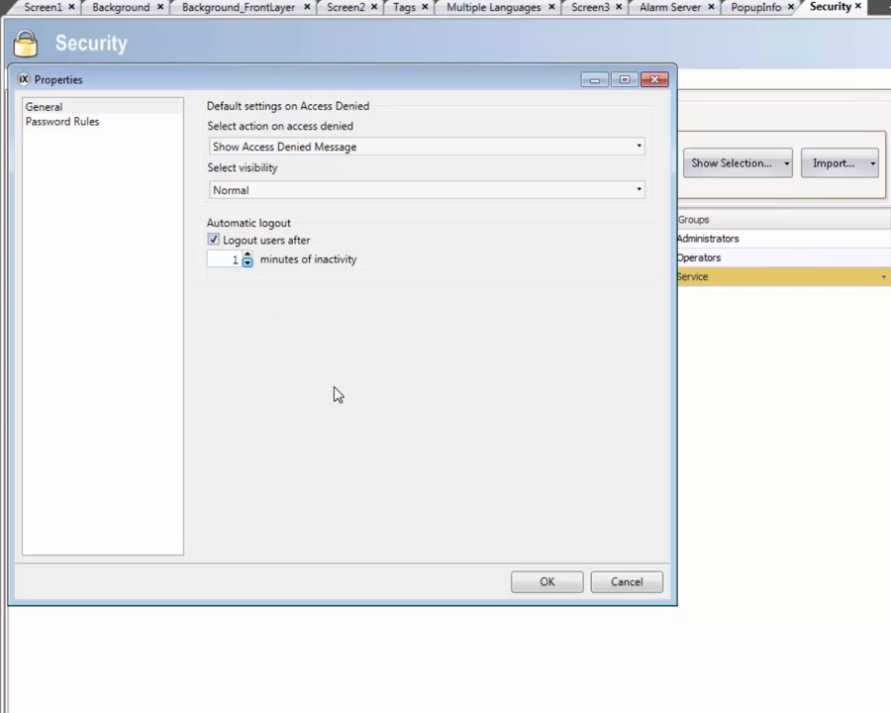
{"action": "left_click", "coordinate": [551, 582]}
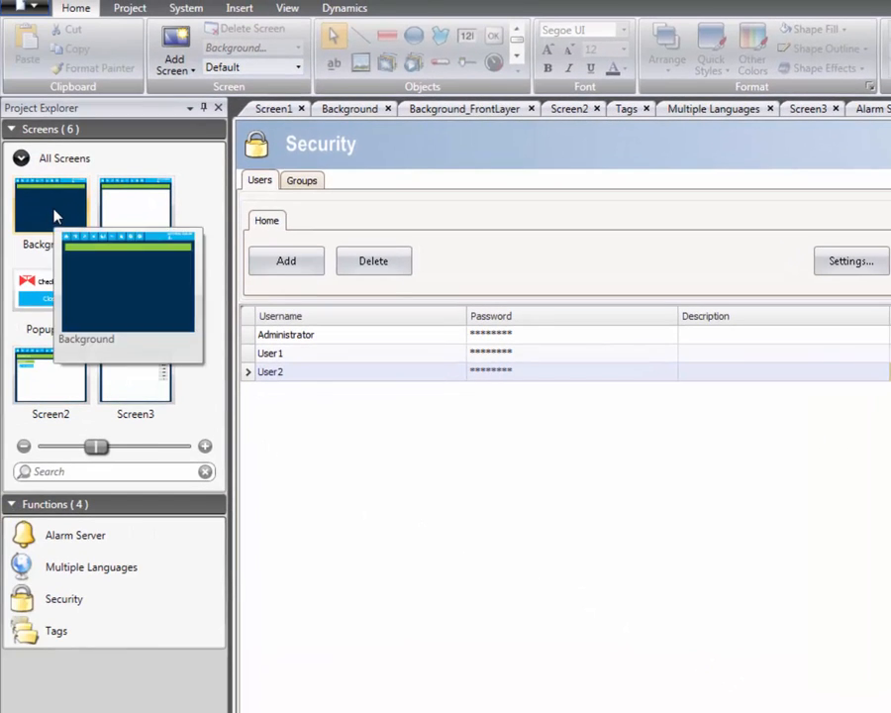
Assign the Login action to a click on the key button of the Background screen.
{"action": "double_click", "coordinate": [55, 214]}
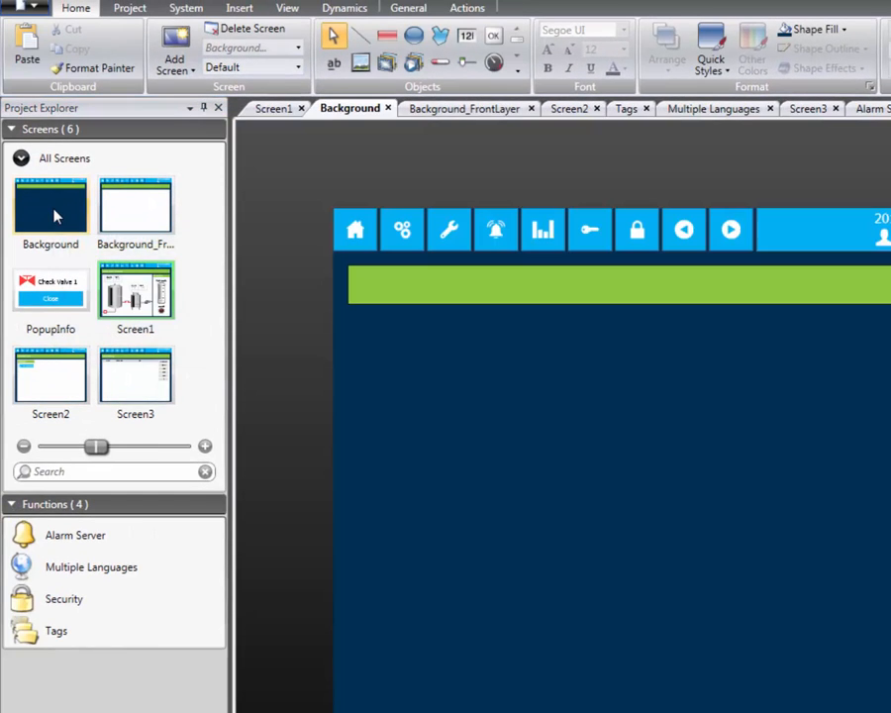
{"action": "left_click", "coordinate": [591, 232]}
{"action": "left_click", "coordinate": [468, 8]}
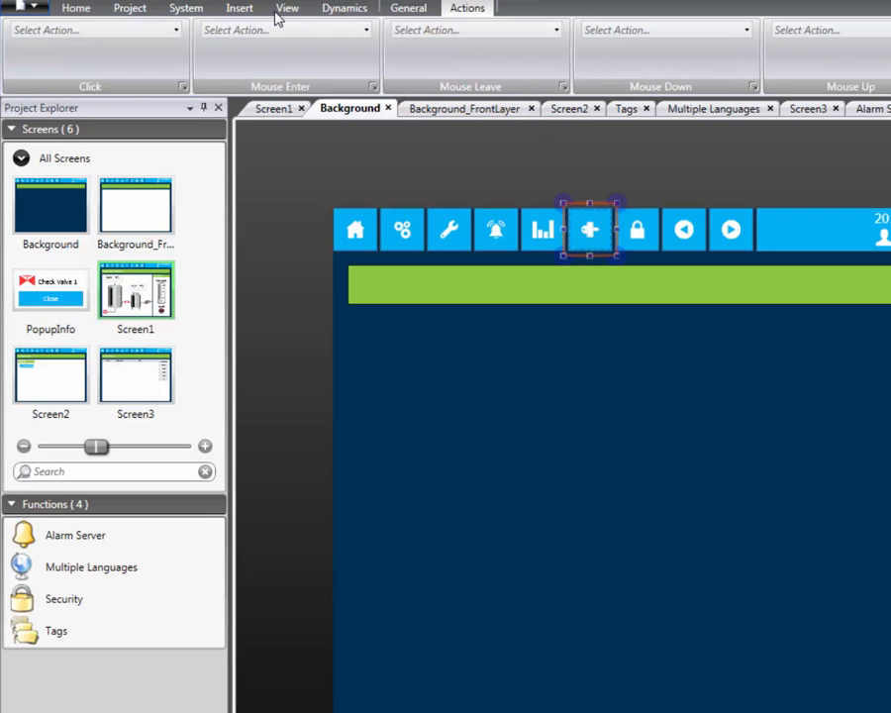
{"action": "left_click", "coordinate": [143, 29]}
{"action": "left_click", "coordinate": [85, 469]}
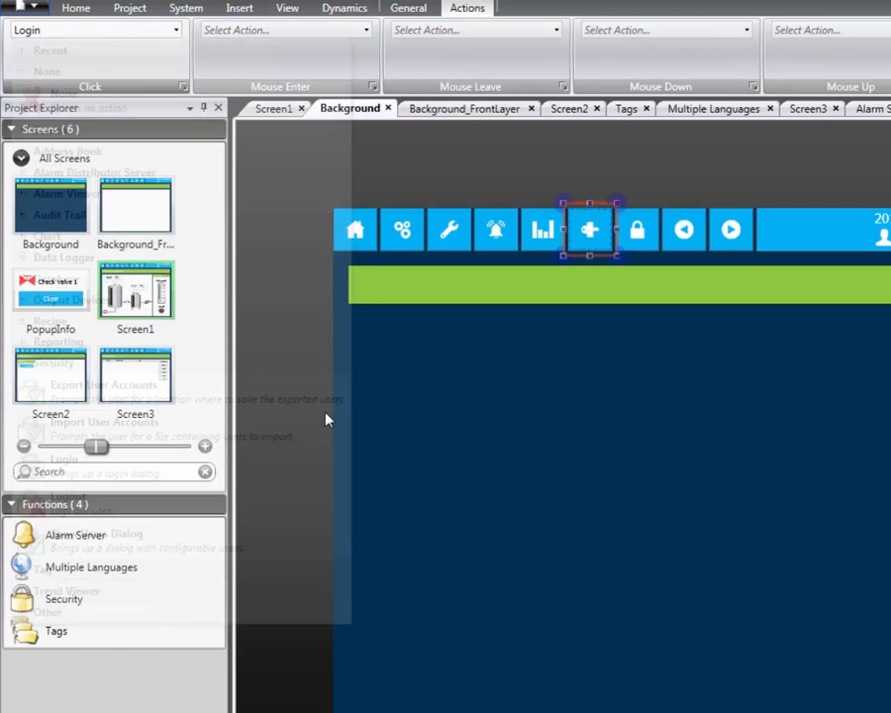
Assign the Logout action to a click on the padlock button of the Background screen.
{"action": "left_click", "coordinate": [636, 230]}
{"action": "left_click", "coordinate": [154, 32]}
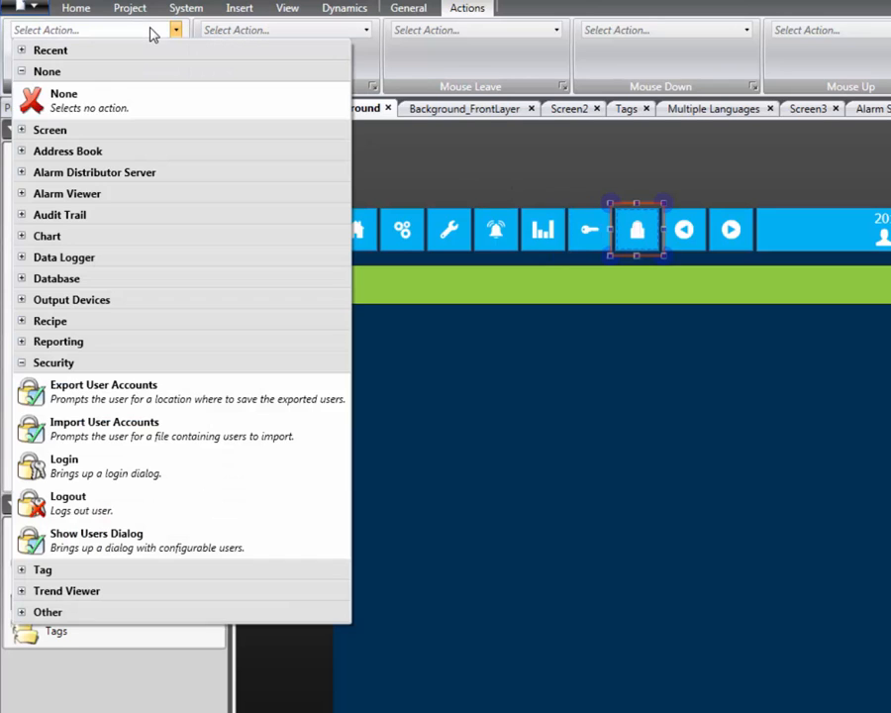
{"action": "left_click", "coordinate": [127, 504]}
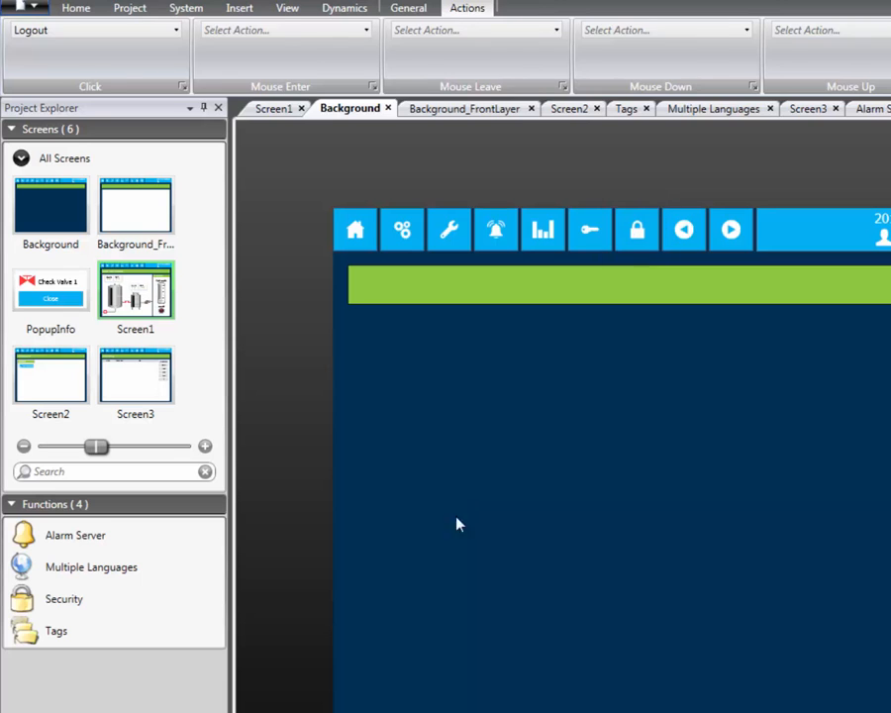
Add the Current User system tag to the project's tags.
{"action": "double_click", "coordinate": [152, 631]}
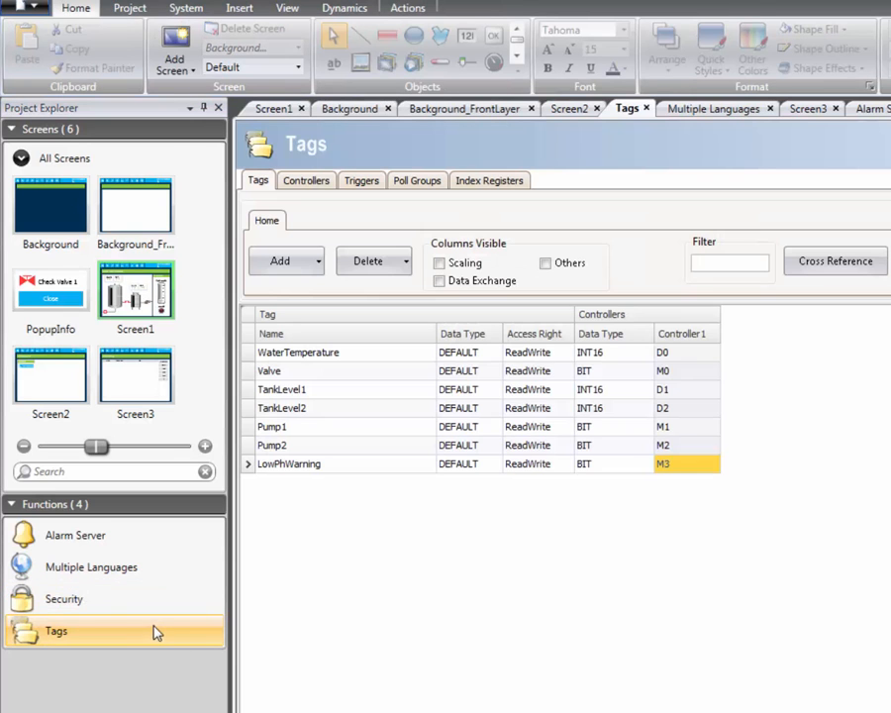
{"action": "left_click", "coordinate": [318, 267]}
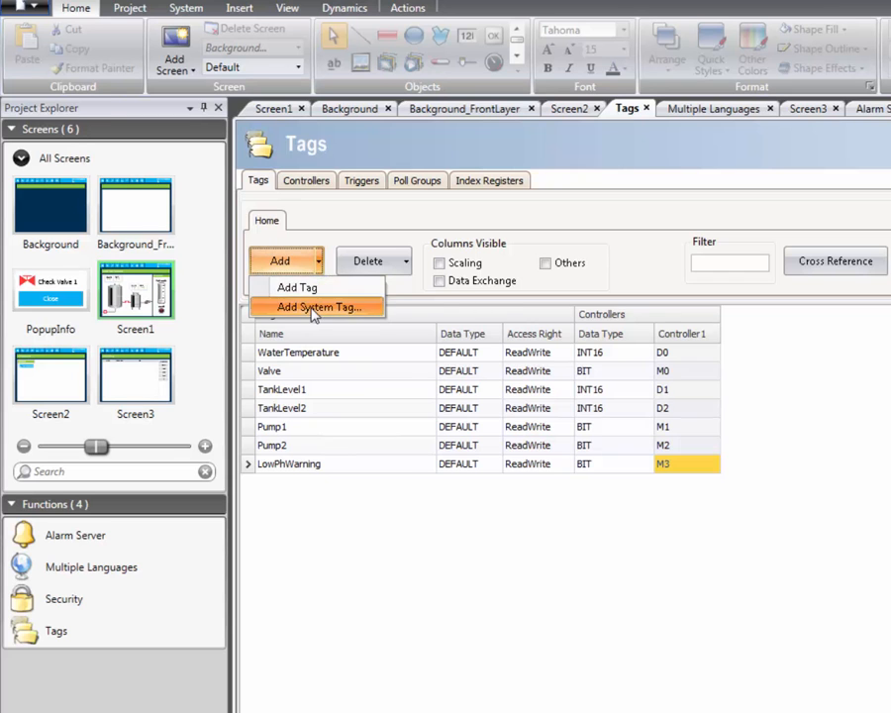
{"action": "left_click", "coordinate": [312, 309]}
{"action": "left_click_drag", "start_coordinate": [713, 329], "coordinate": [697, 457]}
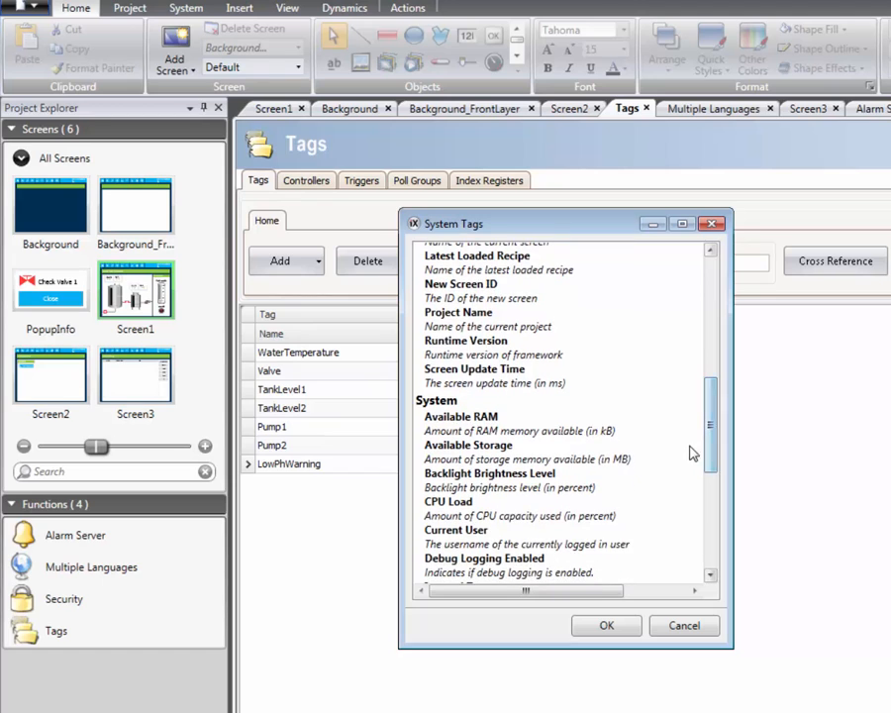
{"action": "left_click", "coordinate": [453, 543]}
{"action": "left_click", "coordinate": [604, 626]}
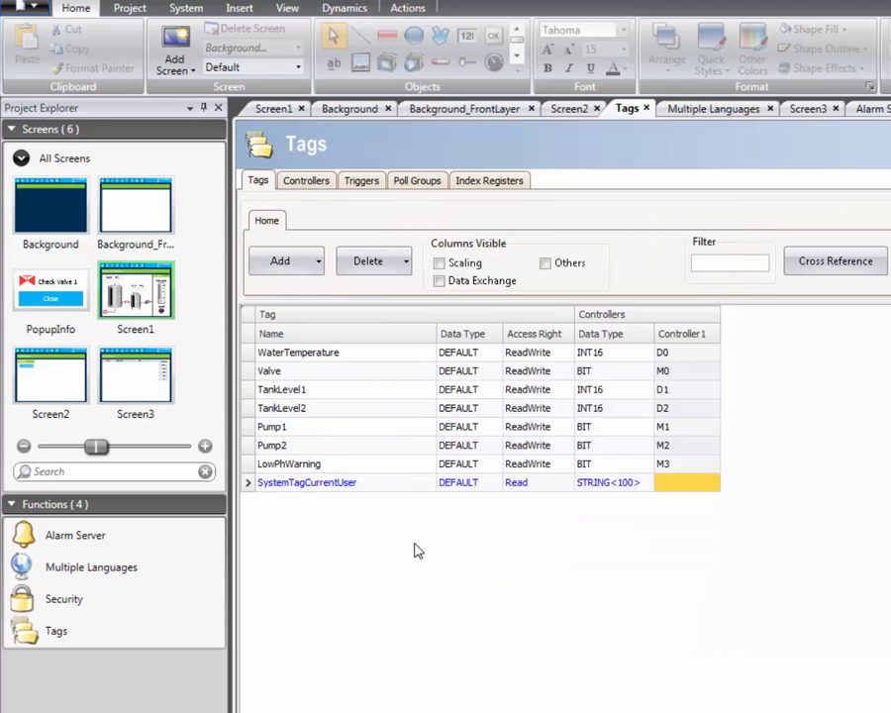
Place a text object beside the user icon in the Background screen's header and set its font colour to white.
{"action": "double_click", "coordinate": [72, 221]}
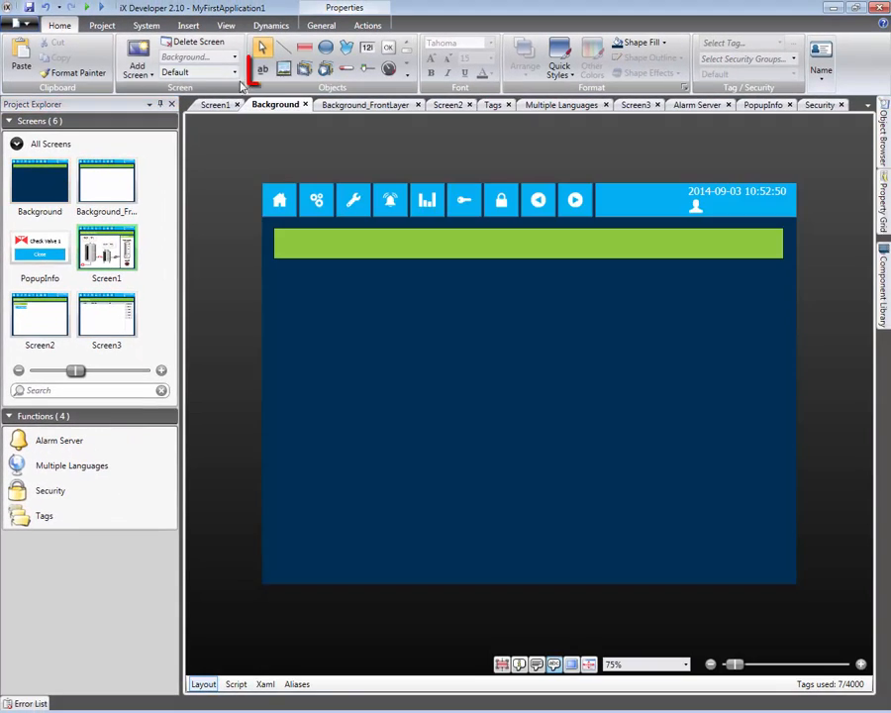
{"action": "left_click", "coordinate": [263, 69]}
{"action": "left_click", "coordinate": [713, 198]}
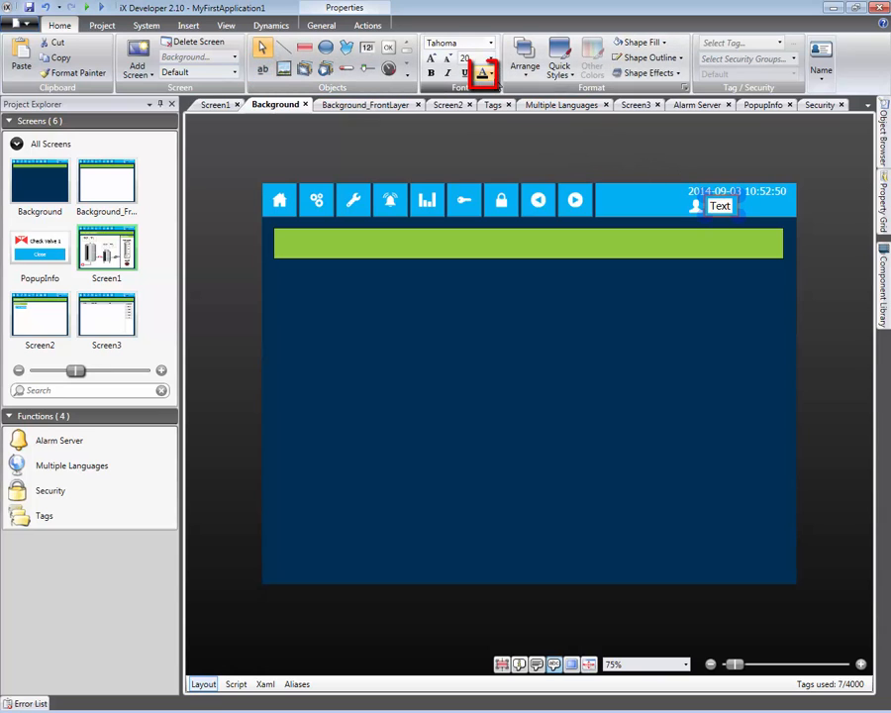
{"action": "left_click", "coordinate": [488, 74]}
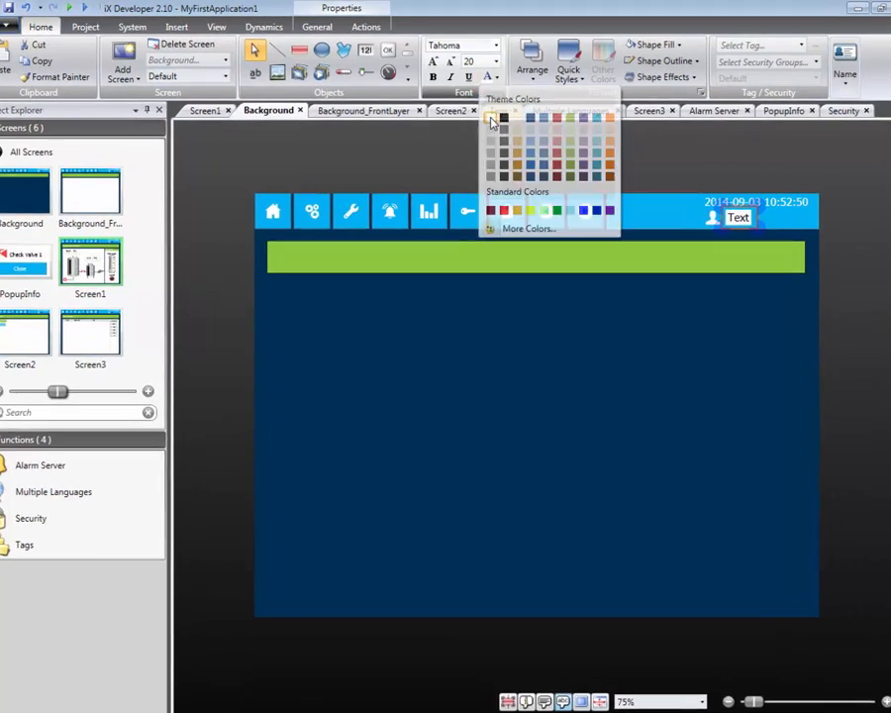
{"action": "left_click", "coordinate": [486, 112]}
Connect the new header text object to the SystemTagCurrentUser tag.
{"action": "left_click", "coordinate": [861, 55]}
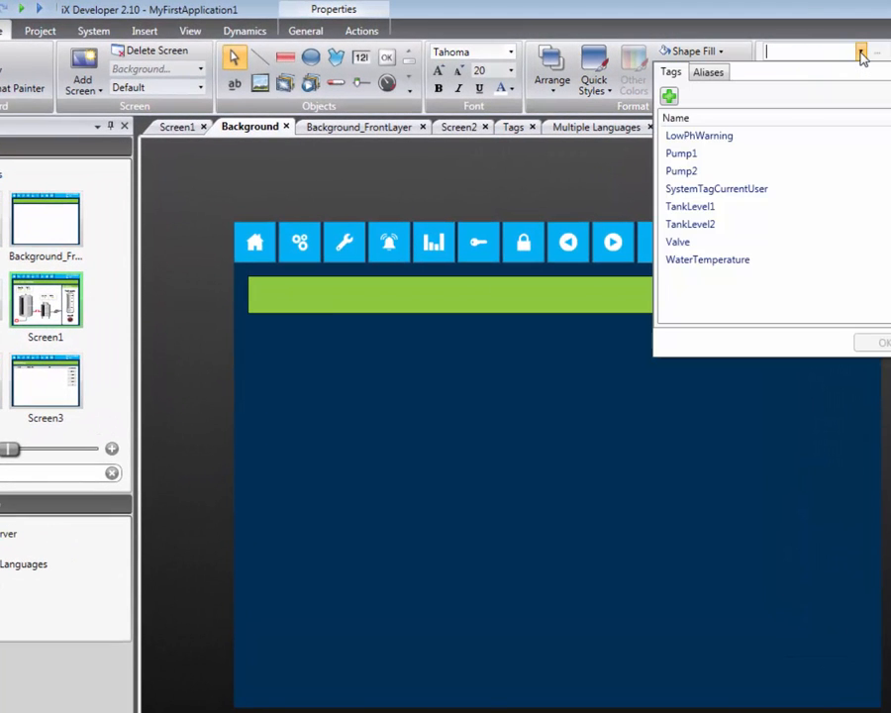
{"action": "left_click", "coordinate": [719, 191]}
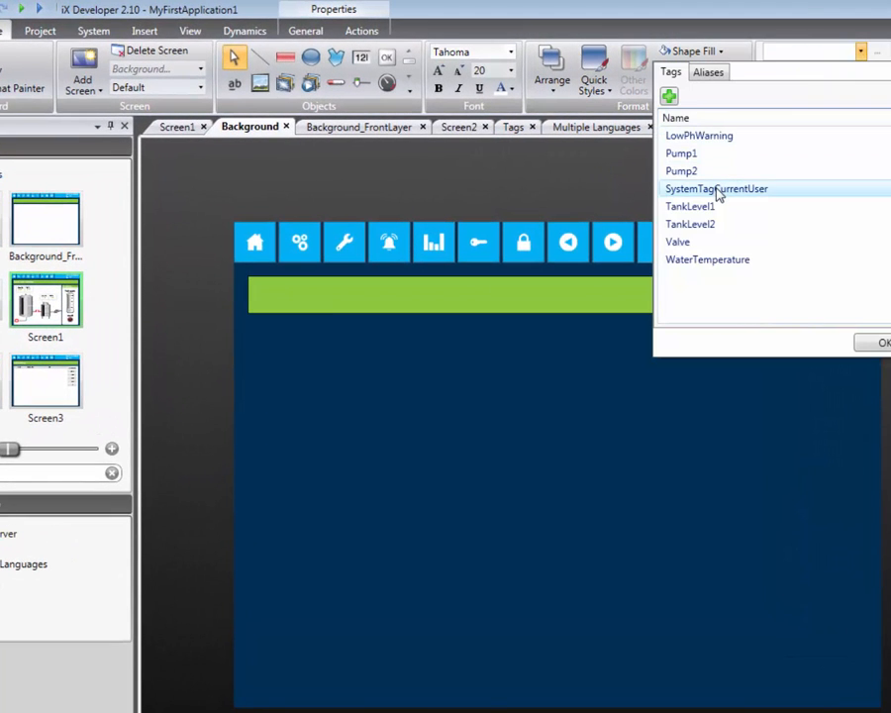
{"action": "left_click", "coordinate": [877, 345]}
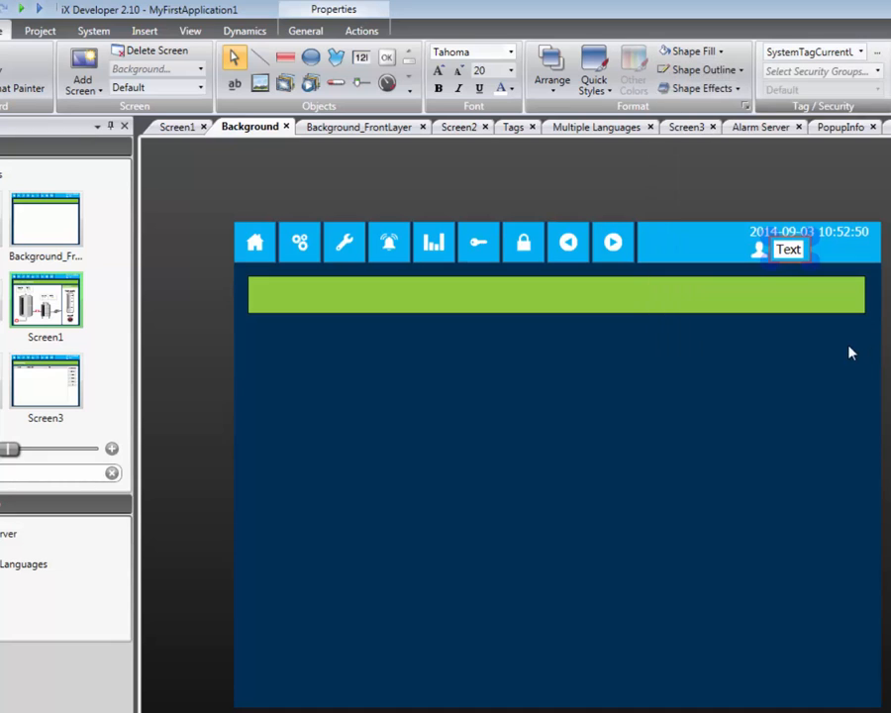
Restrict the round red pump symbol below the large tank on Screen1 to the Operators security group.
{"action": "double_click", "coordinate": [45, 300]}
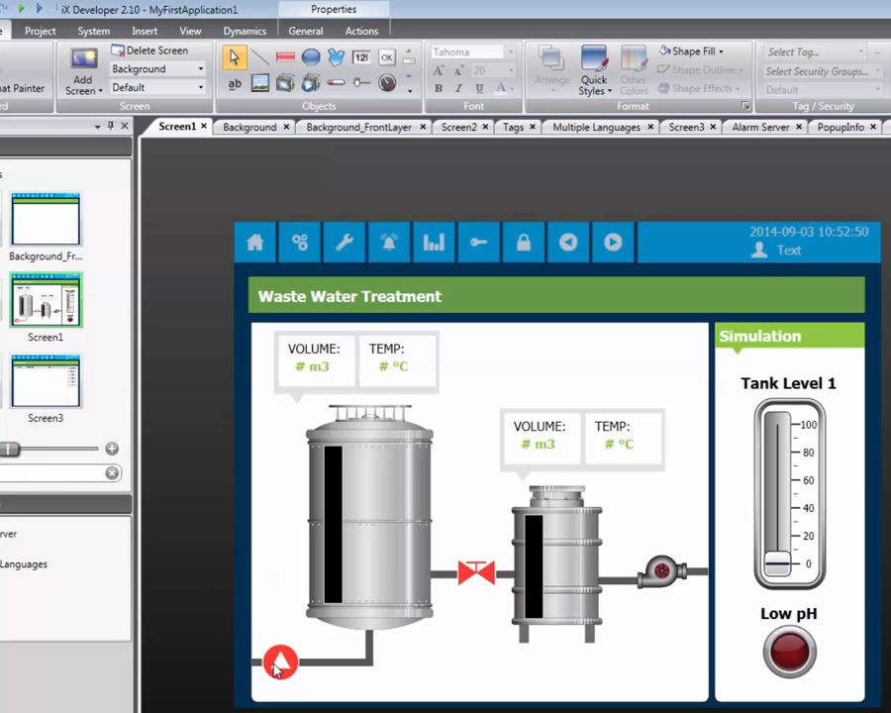
{"action": "left_click", "coordinate": [275, 663]}
{"action": "left_click_drag", "start_coordinate": [272, 661], "coordinate": [281, 657]}
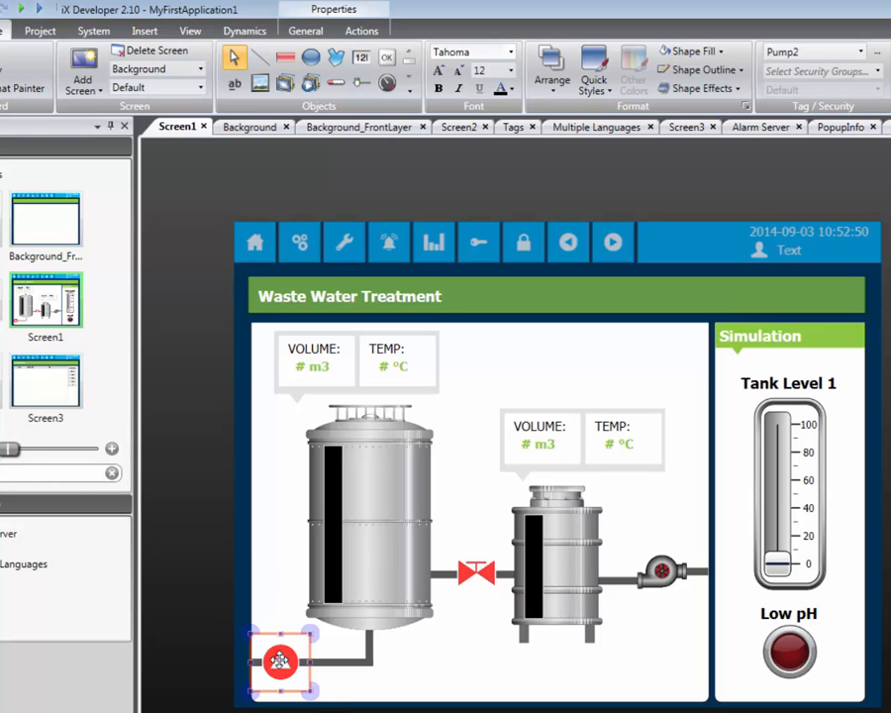
{"action": "left_click", "coordinate": [876, 73]}
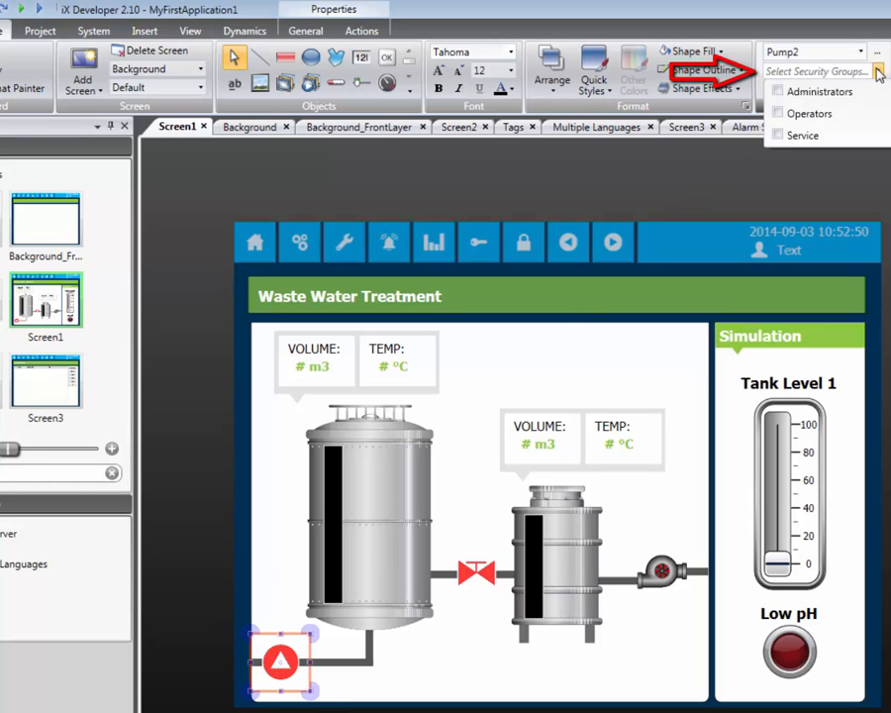
{"action": "left_click", "coordinate": [779, 114]}
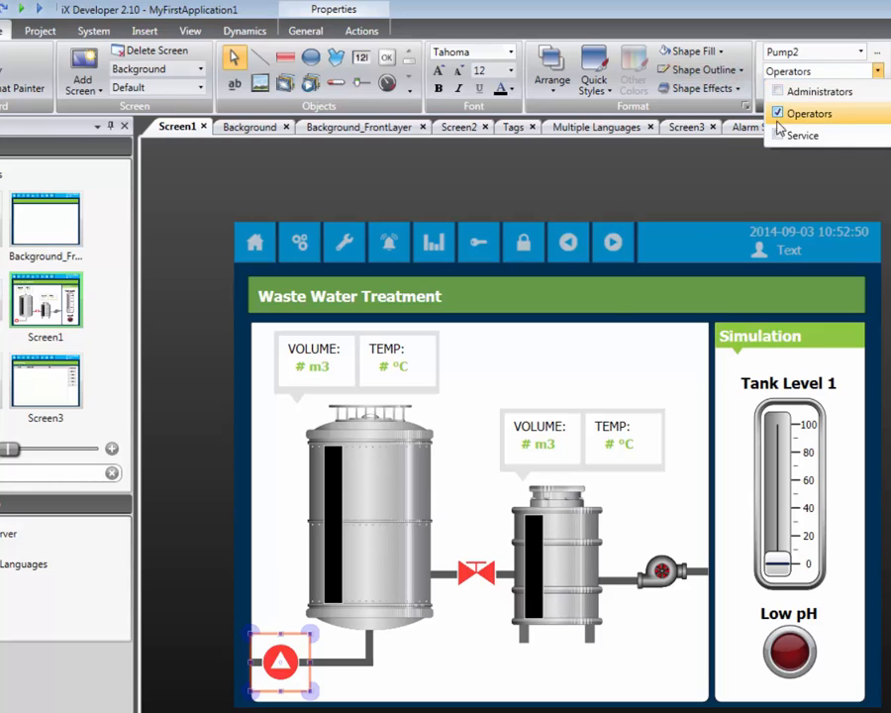
Restrict the red valve symbol between the two tanks on Screen1 to the Service security group.
{"action": "left_click", "coordinate": [483, 572]}
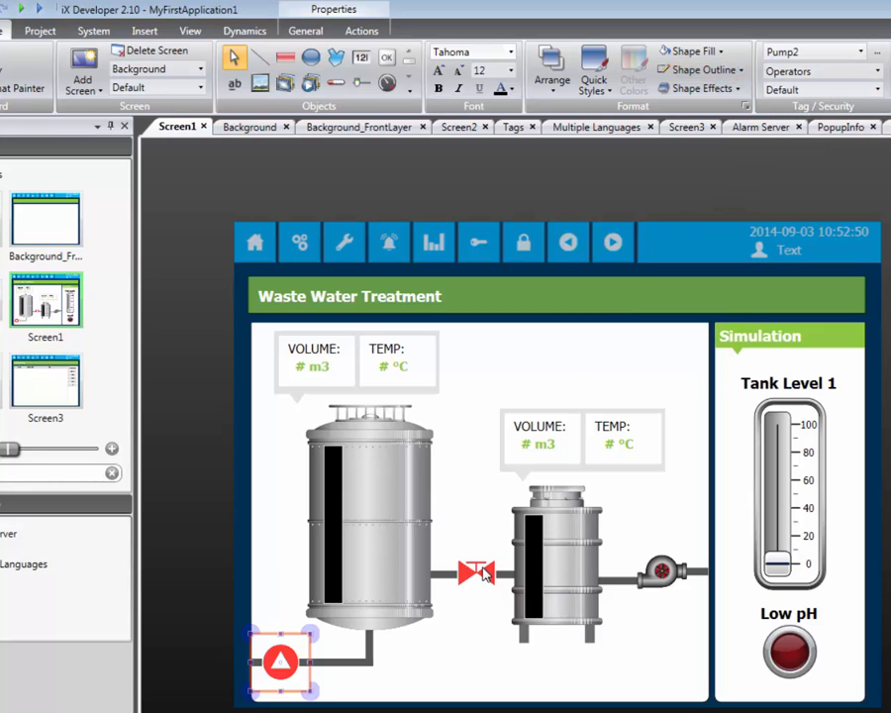
{"action": "left_click", "coordinate": [477, 572]}
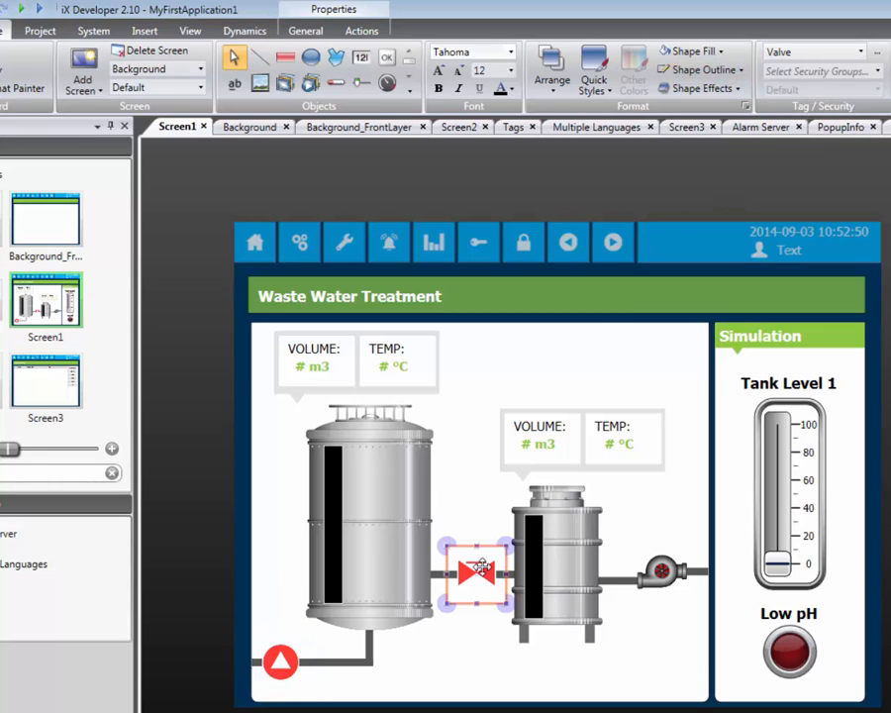
{"action": "left_click", "coordinate": [878, 71]}
{"action": "left_click", "coordinate": [780, 136]}
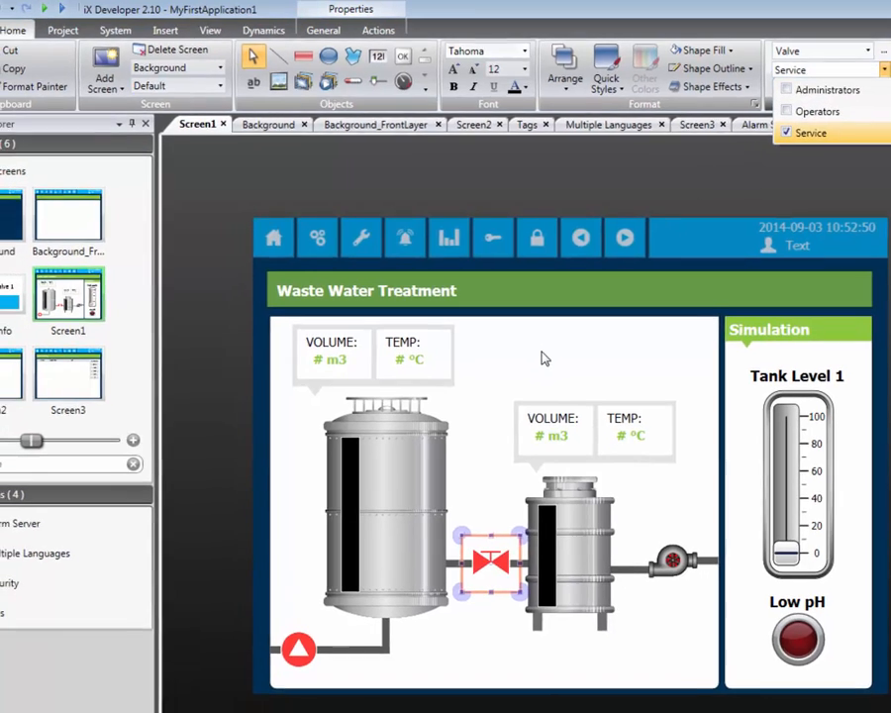
{"action": "left_click", "coordinate": [518, 370]}
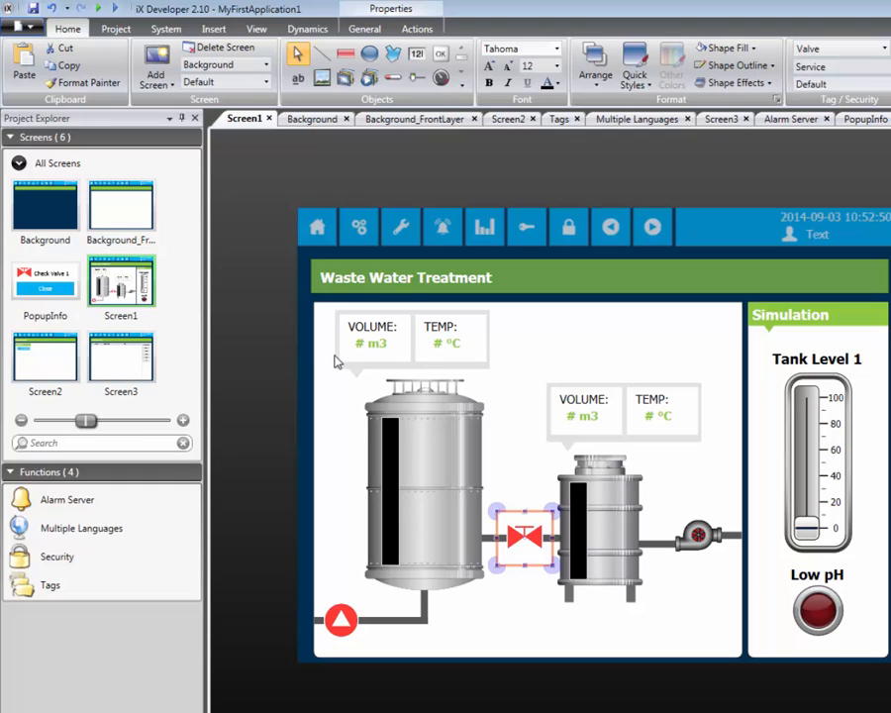
Open Screen2 and restrict the whole screen to the Administrators security group.
{"action": "double_click", "coordinate": [45, 365]}
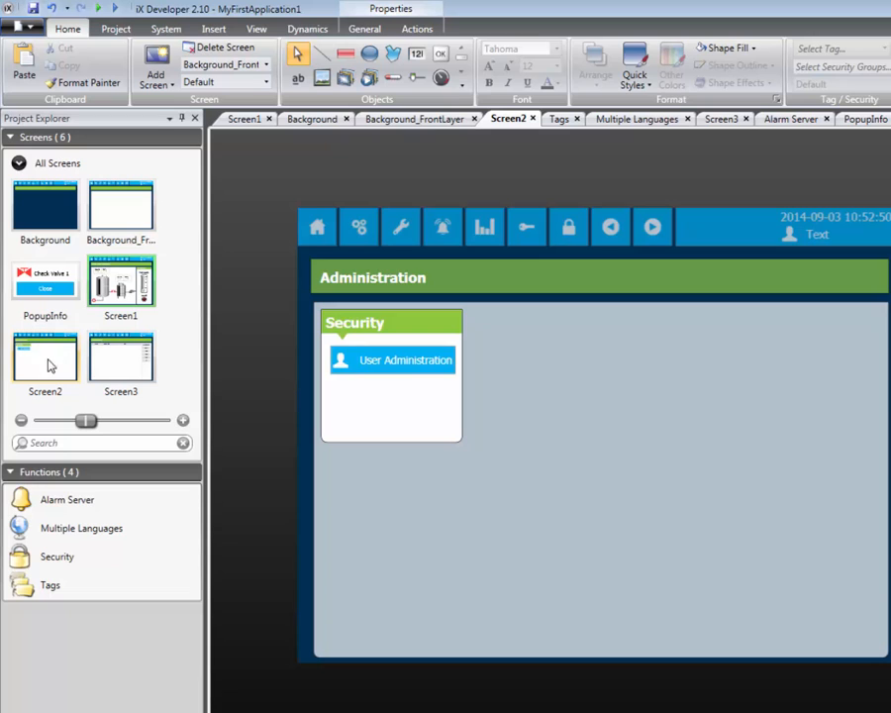
{"action": "left_click", "coordinate": [364, 28]}
{"action": "left_click", "coordinate": [117, 67]}
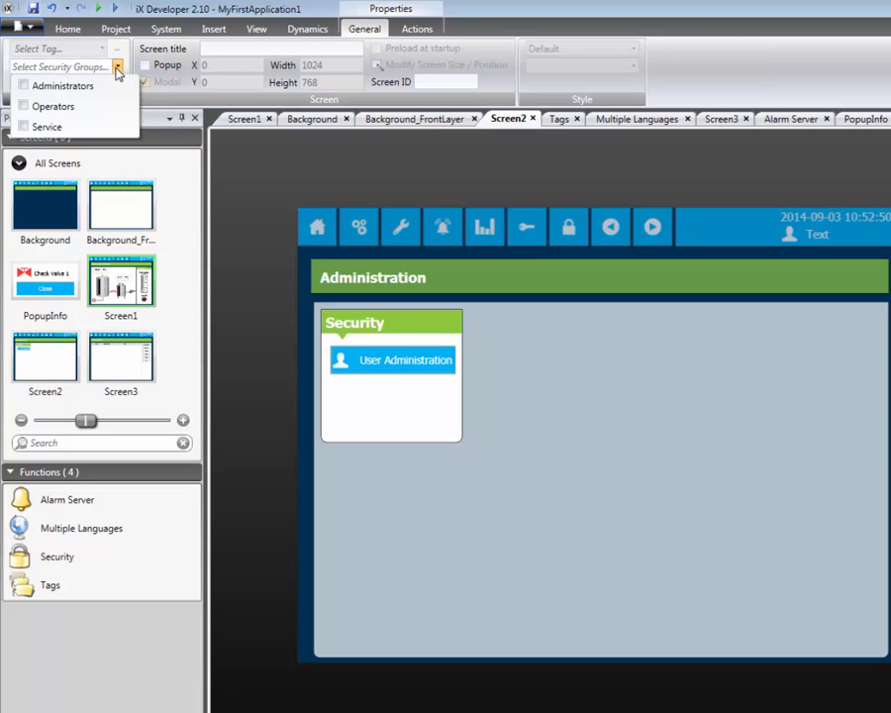
{"action": "left_click", "coordinate": [24, 87]}
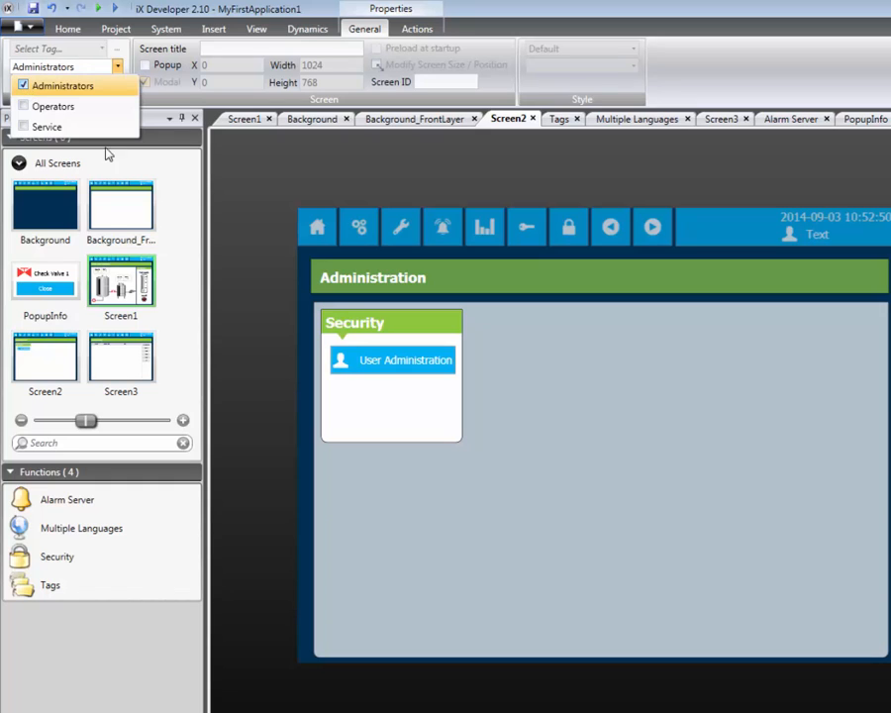
{"action": "left_click", "coordinate": [348, 362]}
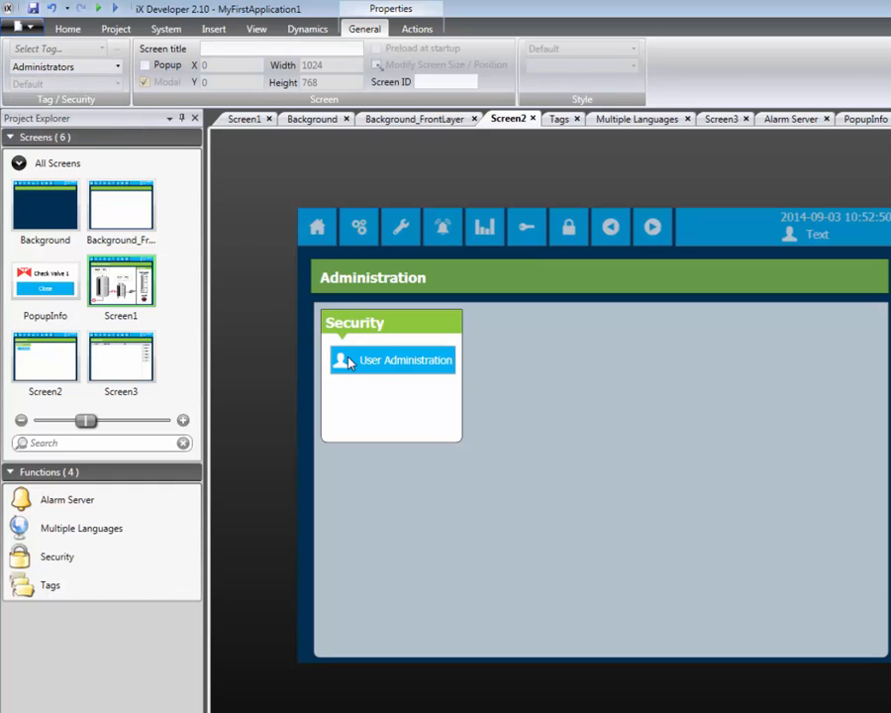
Assign the Show Users Dialog action to the click event of Screen2's User Administration button.
{"action": "left_click", "coordinate": [349, 362]}
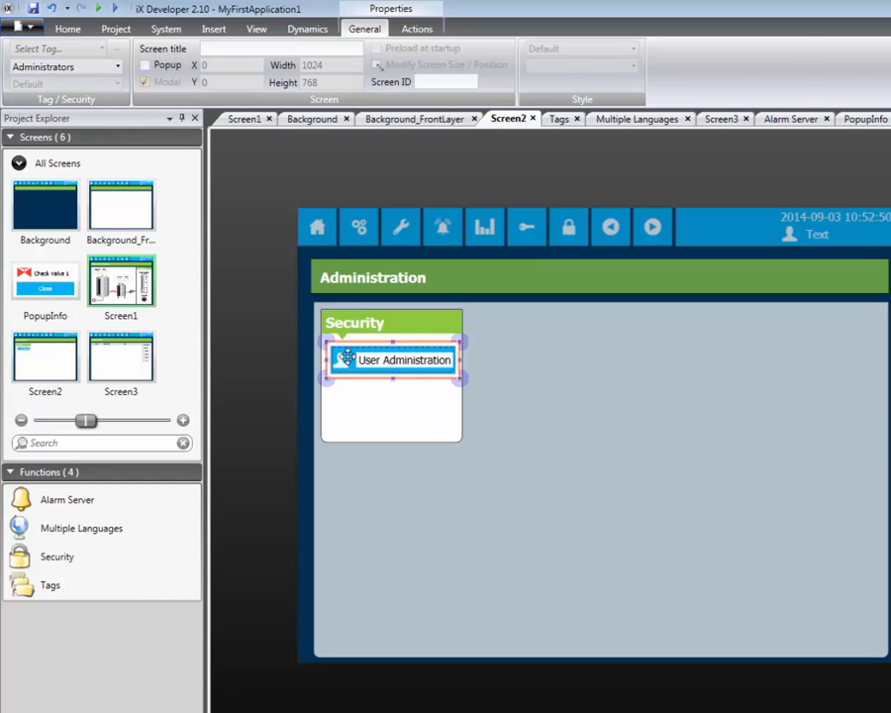
{"action": "left_click", "coordinate": [407, 32]}
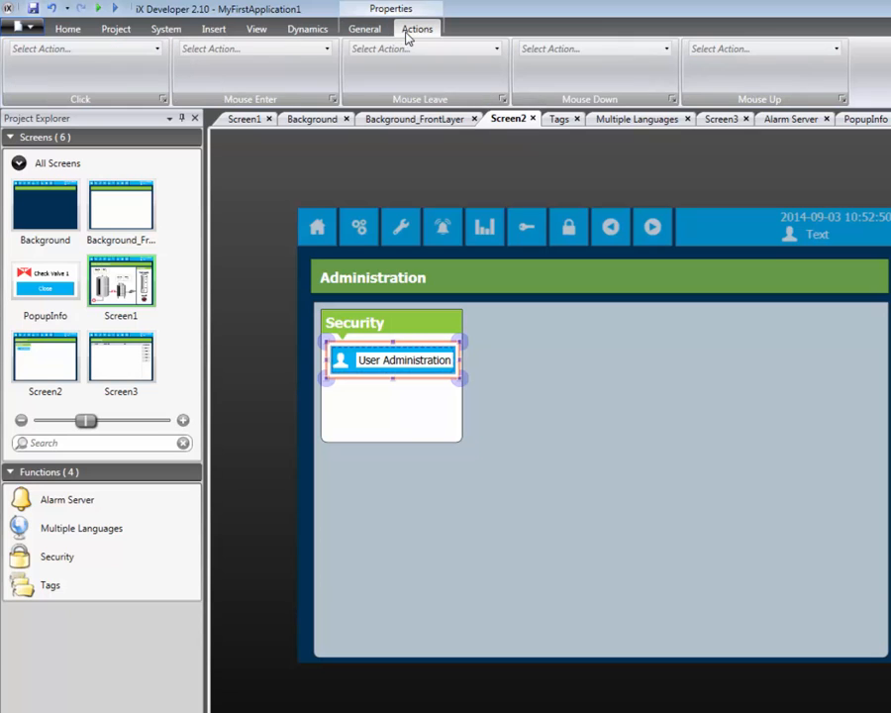
{"action": "left_click", "coordinate": [157, 48]}
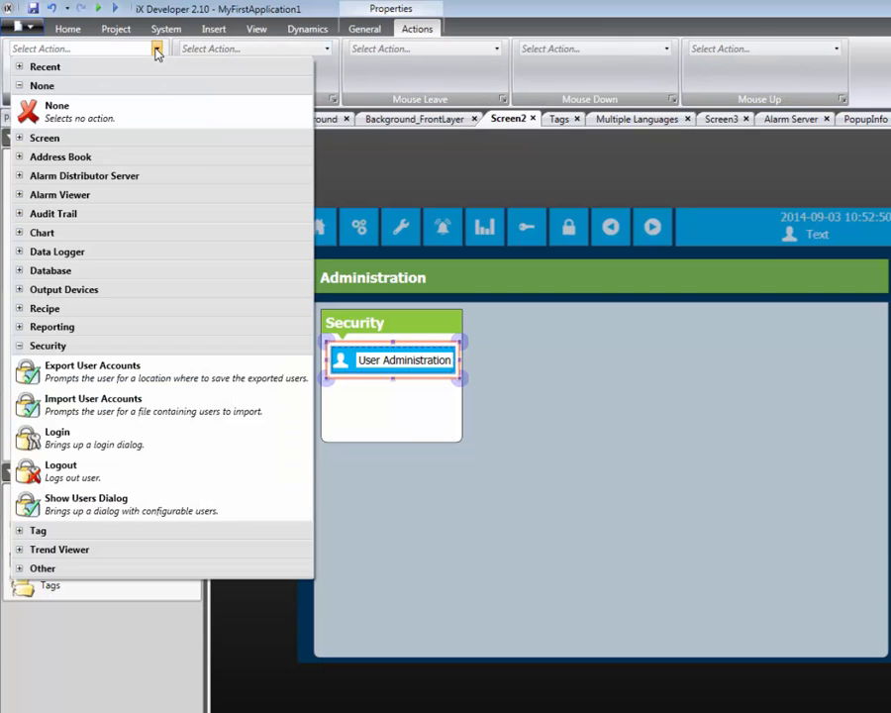
{"action": "left_click", "coordinate": [64, 502]}
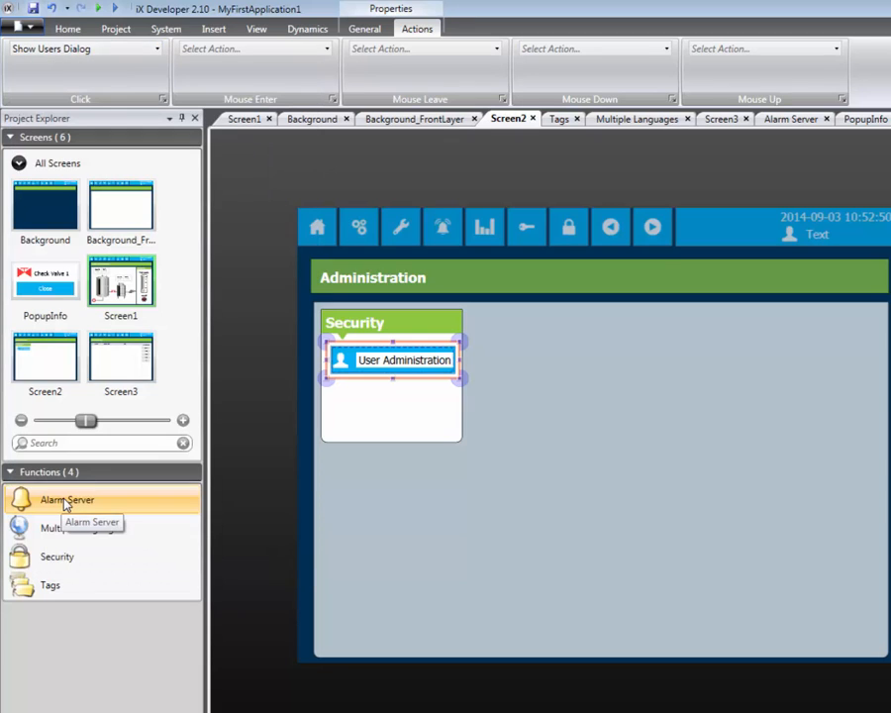
Run the project and try to operate the valve between the tanks without logging in, dismissing the resulting message.
{"action": "left_click", "coordinate": [115, 29]}
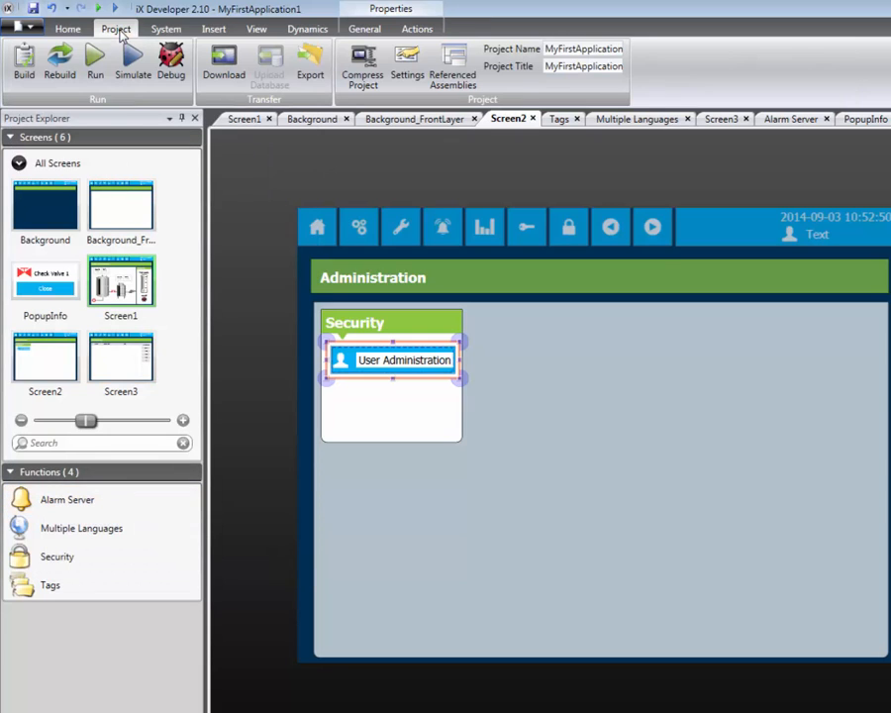
{"action": "left_click", "coordinate": [97, 69]}
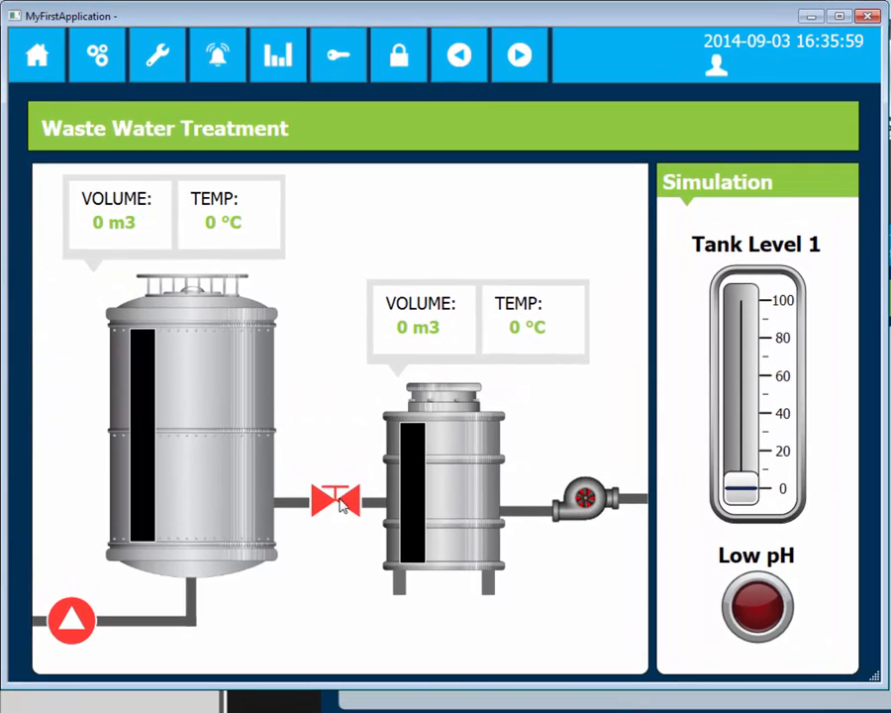
{"action": "left_click", "coordinate": [339, 500]}
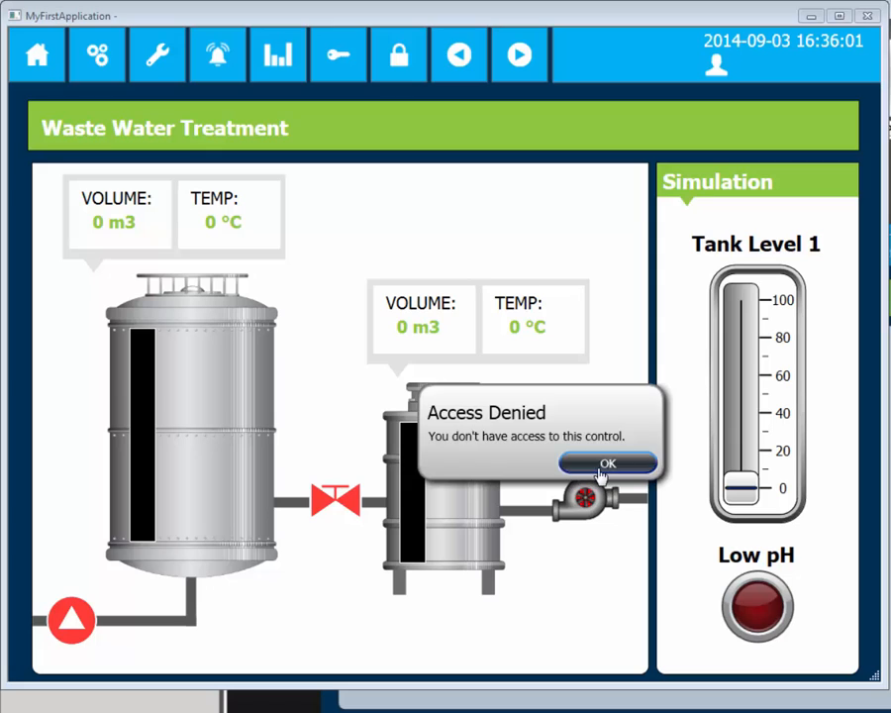
{"action": "left_click", "coordinate": [590, 462]}
Log in to the running application as User1 with the account password and dismiss the login message.
{"action": "left_click", "coordinate": [339, 61]}
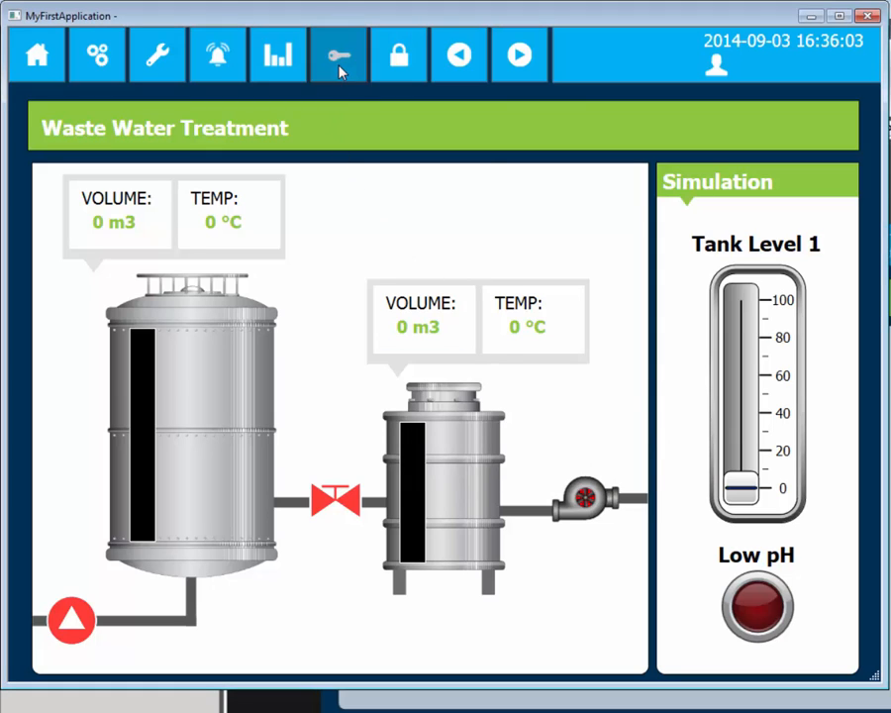
{"action": "left_click", "coordinate": [484, 249]}
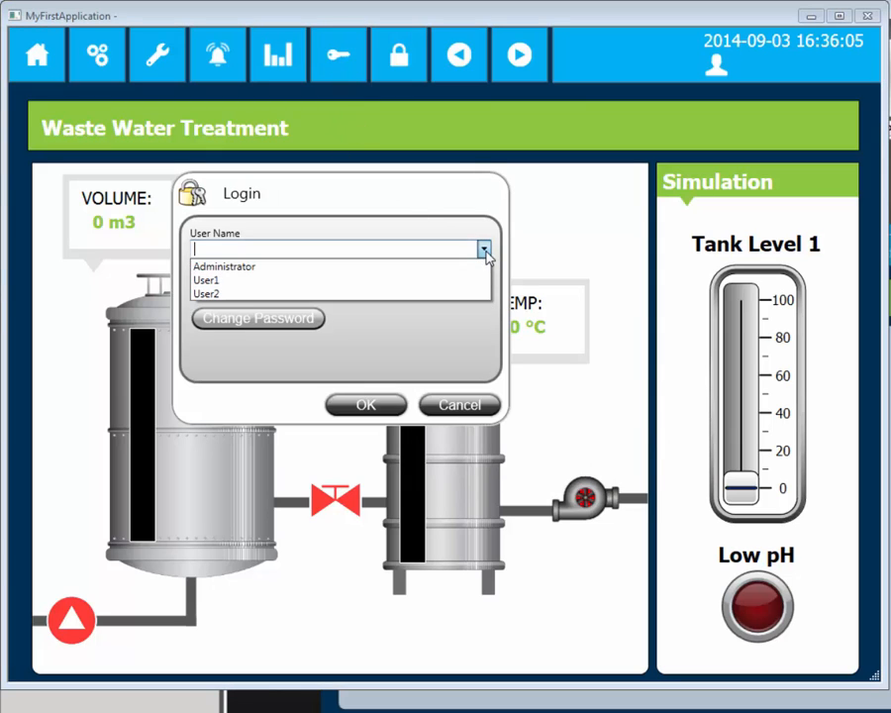
{"action": "left_click", "coordinate": [442, 283]}
{"action": "left_click", "coordinate": [387, 290]}
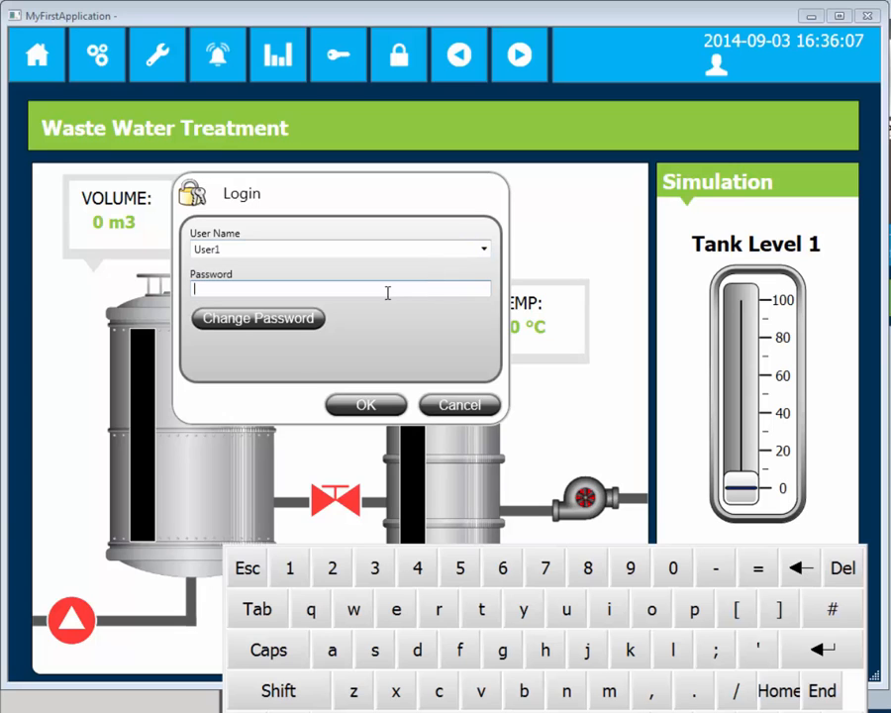
{"action": "left_click", "coordinate": [292, 566]}
{"action": "left_click", "coordinate": [830, 650]}
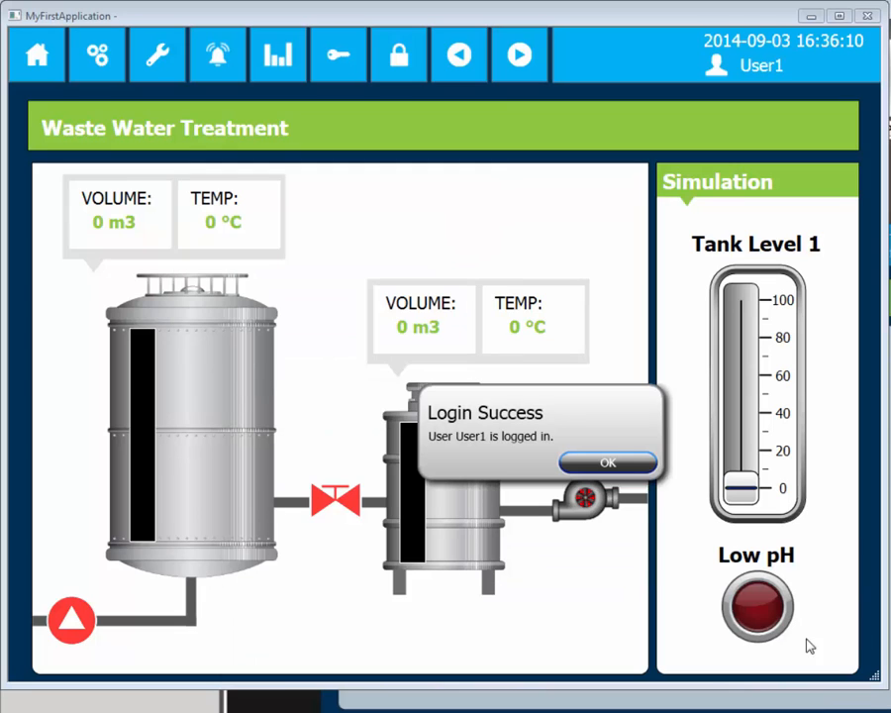
{"action": "left_click", "coordinate": [608, 461]}
Test User1's access by operating the round pump symbol and the valve between the tanks, dismissing any message.
{"action": "left_click", "coordinate": [73, 620]}
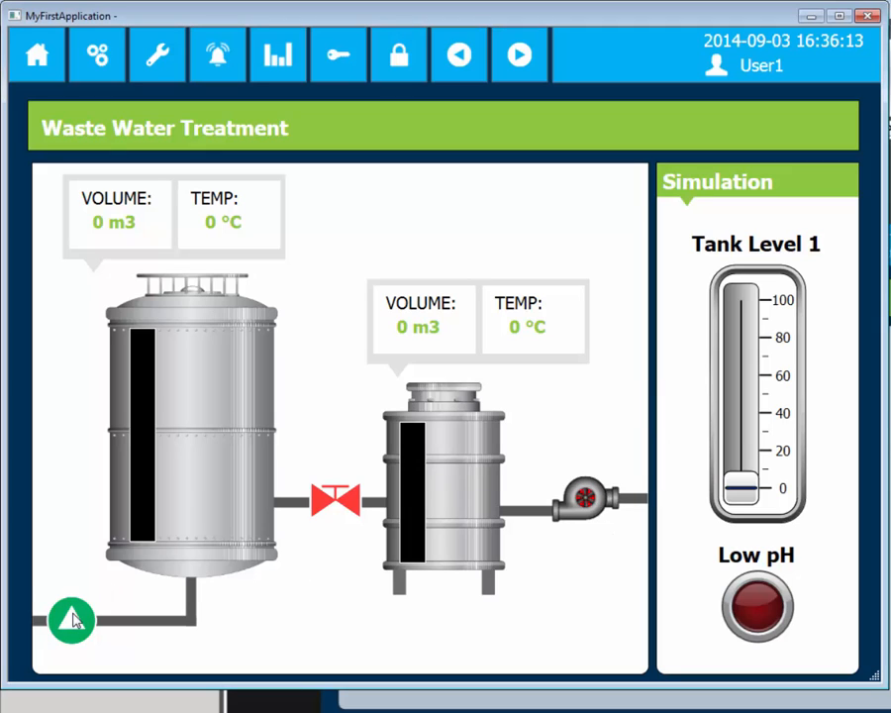
{"action": "left_click", "coordinate": [326, 500]}
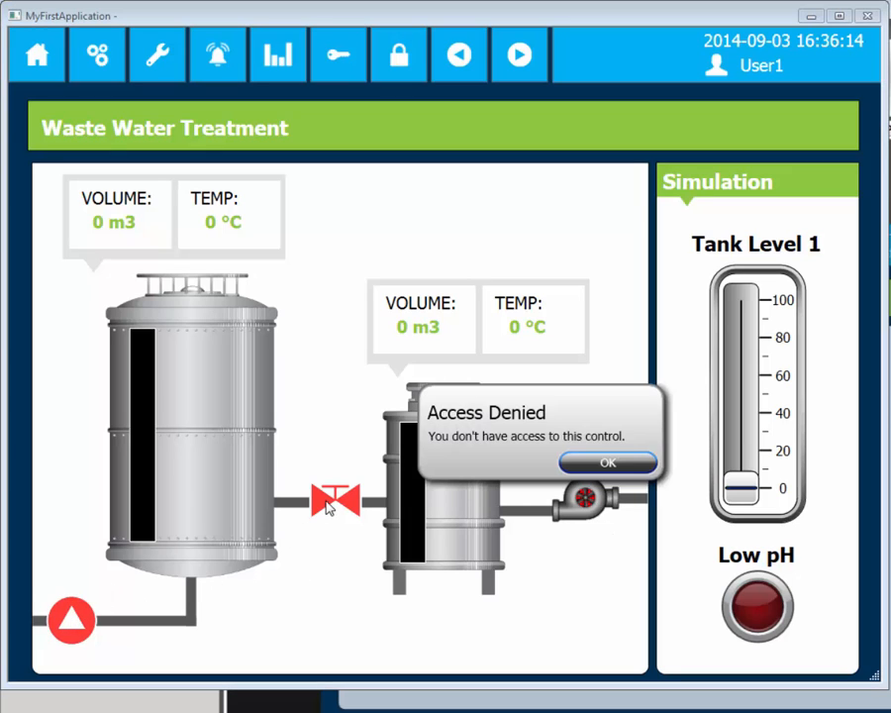
{"action": "left_click", "coordinate": [582, 463]}
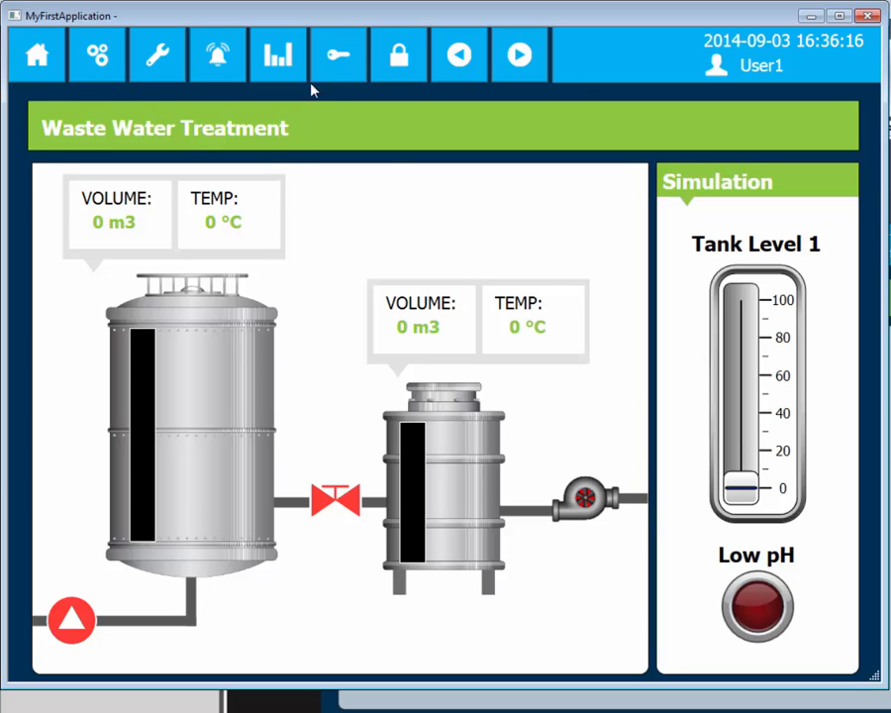
Log in to the running application as User2 with the account password and dismiss the login message.
{"action": "left_click", "coordinate": [334, 59]}
{"action": "left_click", "coordinate": [376, 143]}
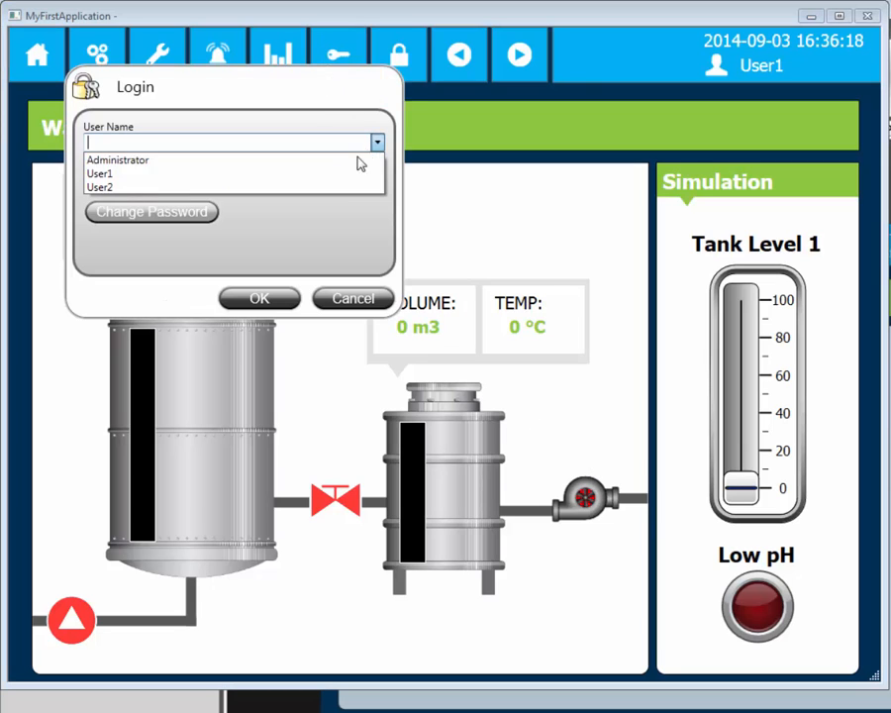
{"action": "left_click", "coordinate": [348, 186]}
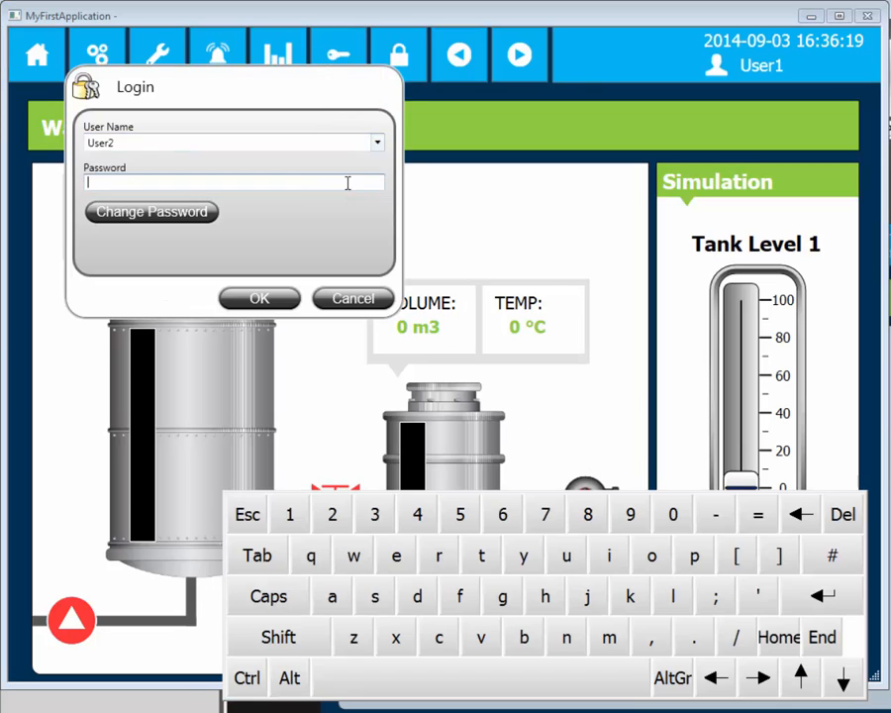
{"action": "left_click", "coordinate": [330, 515]}
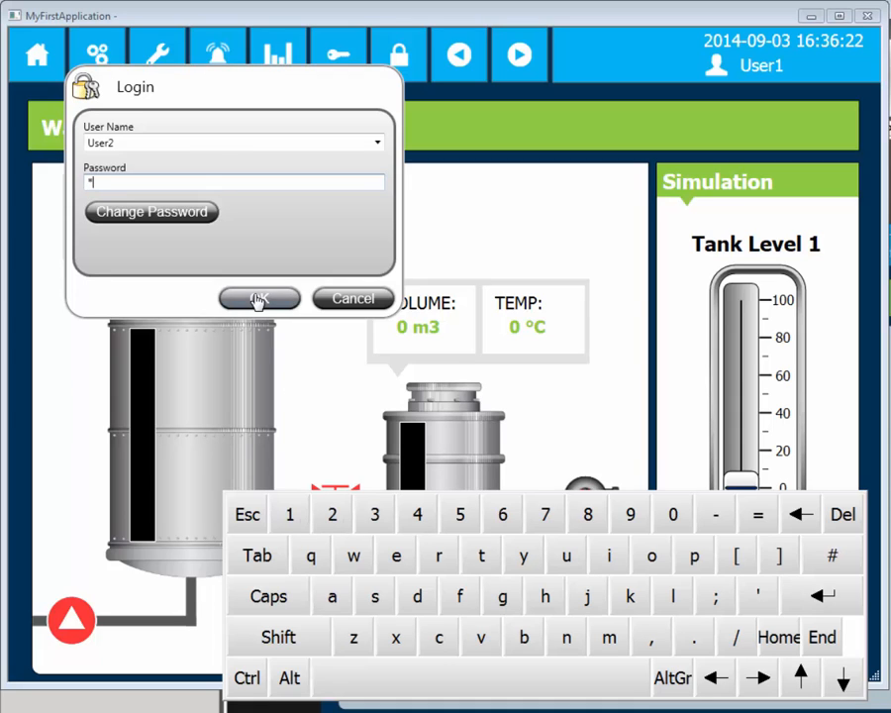
{"action": "left_click", "coordinate": [257, 300]}
{"action": "left_click", "coordinate": [579, 462]}
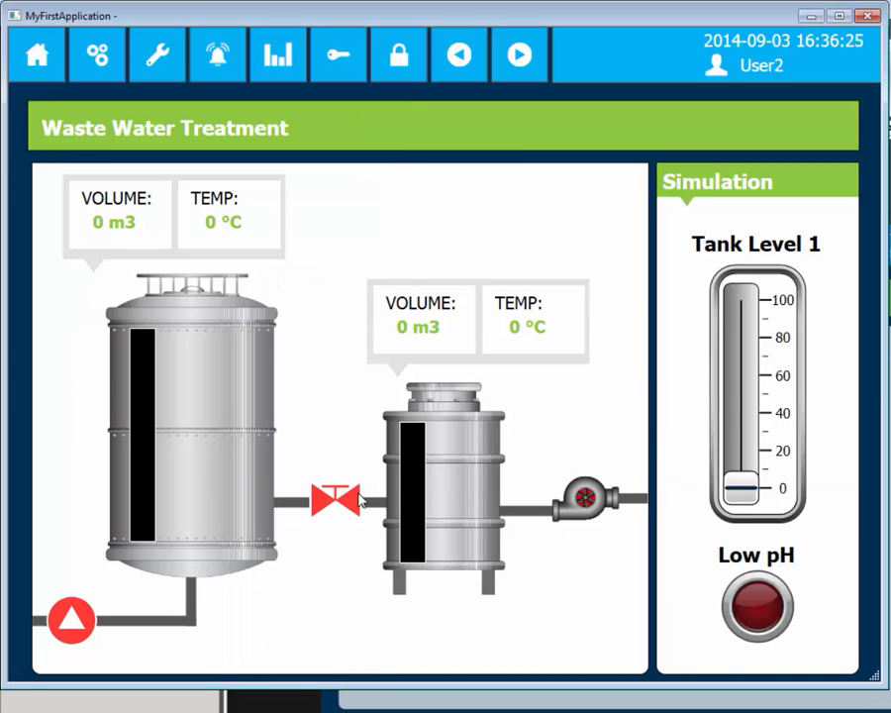
Operate the valve as User2 and try to open the Administration screen, dismissing the resulting message.
{"action": "left_click", "coordinate": [336, 499]}
{"action": "left_click", "coordinate": [109, 60]}
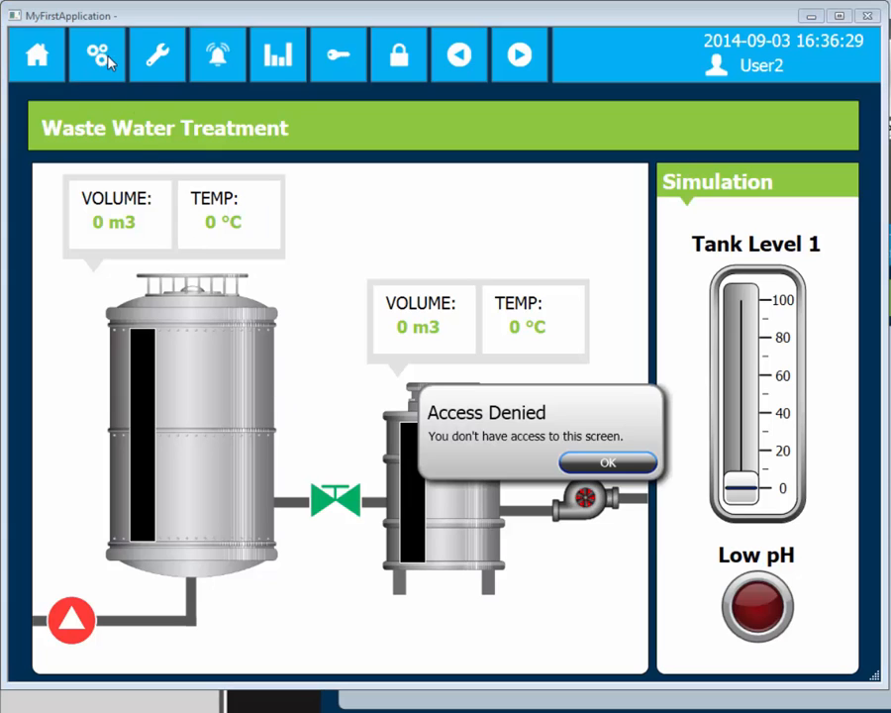
{"action": "left_click", "coordinate": [579, 461]}
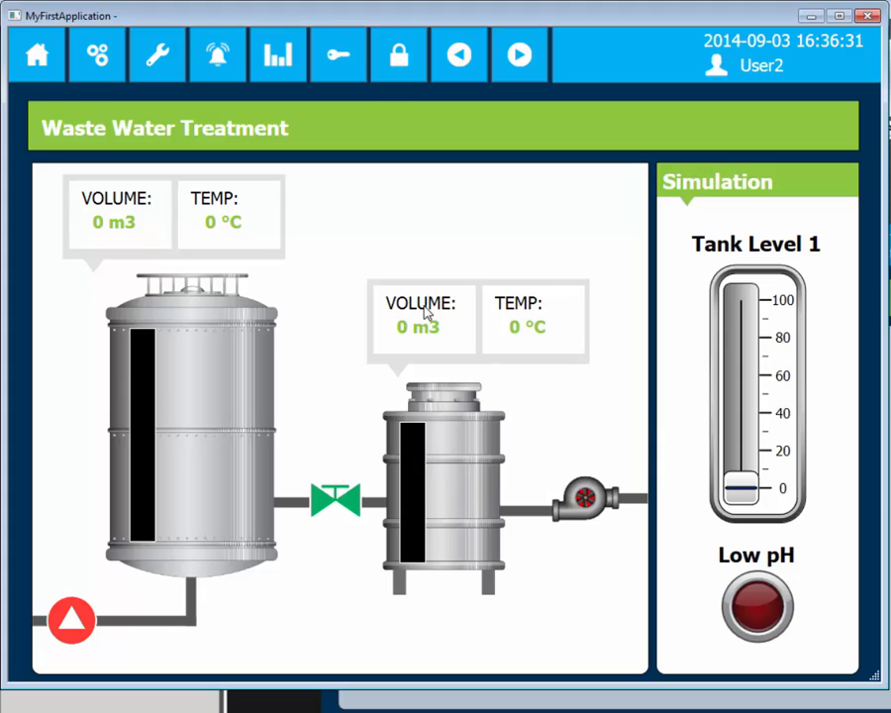
Log in to the running application as Administrator with the account password and dismiss the login message.
{"action": "left_click", "coordinate": [337, 55]}
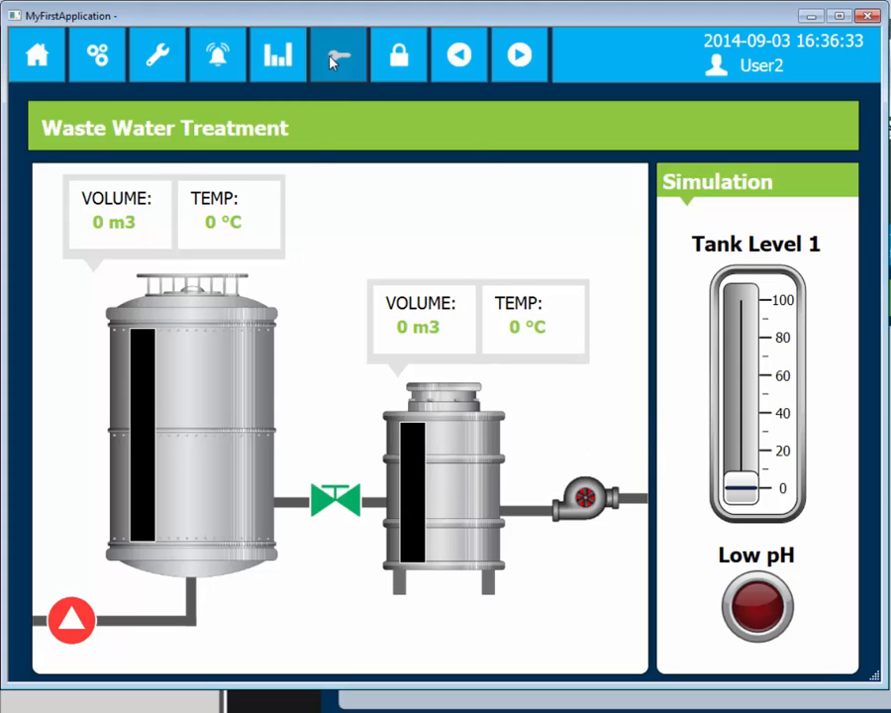
{"action": "left_click", "coordinate": [463, 228]}
{"action": "left_click", "coordinate": [357, 249]}
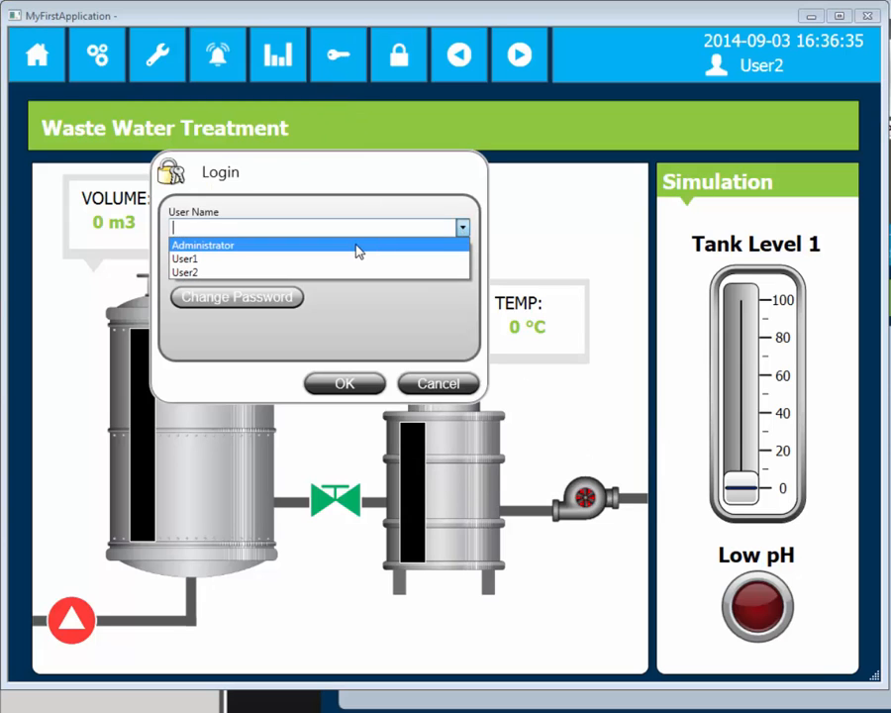
{"action": "left_click", "coordinate": [316, 267]}
{"action": "left_click", "coordinate": [566, 682]}
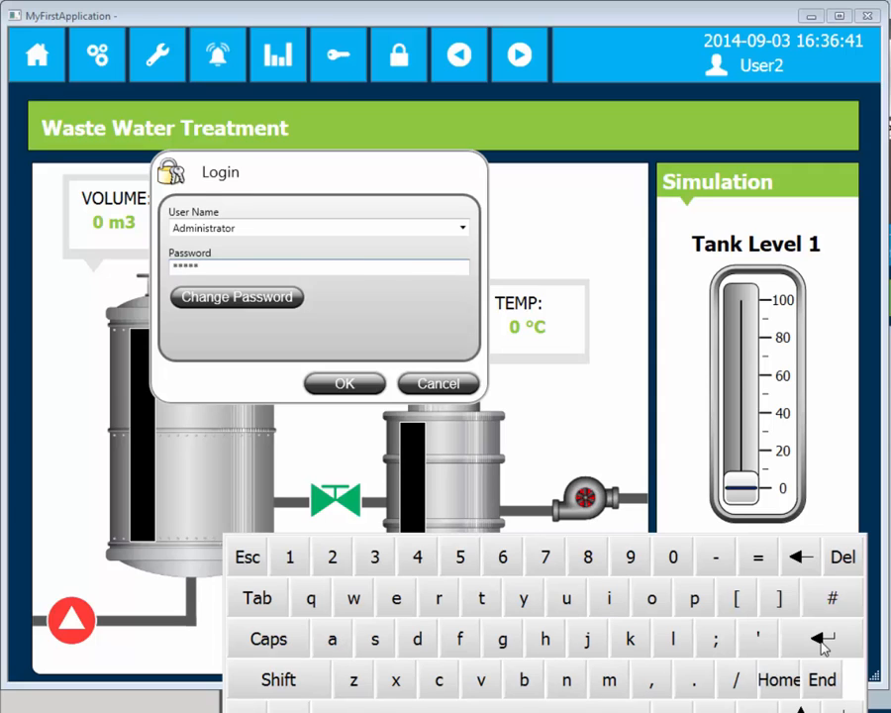
{"action": "left_click", "coordinate": [821, 640]}
{"action": "left_click", "coordinate": [610, 463]}
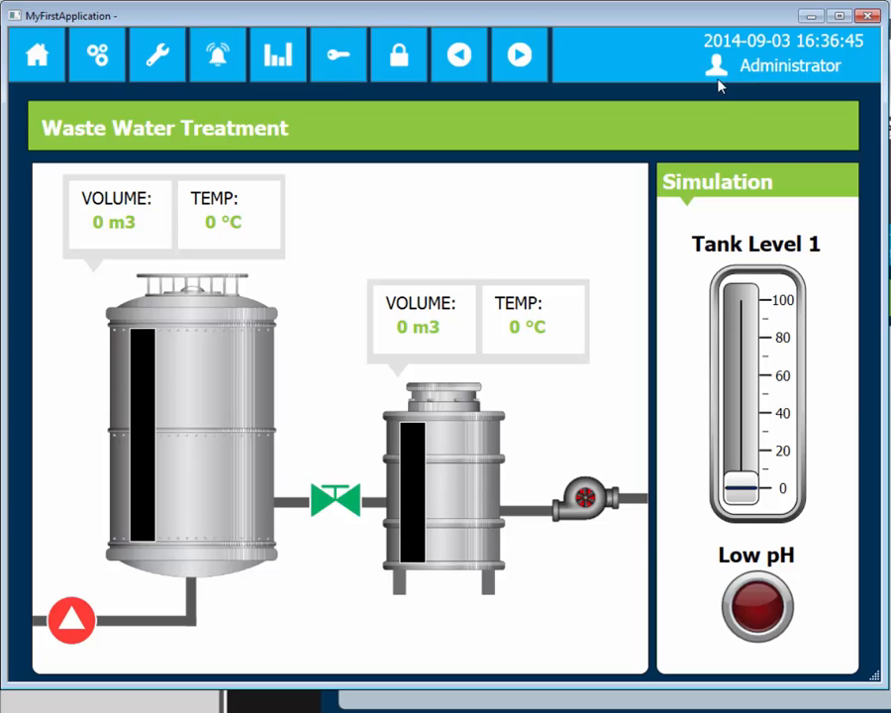
Start adding a user in the Administration screen's user administration, entering the user name User3 and the account password.
{"action": "left_click", "coordinate": [86, 57]}
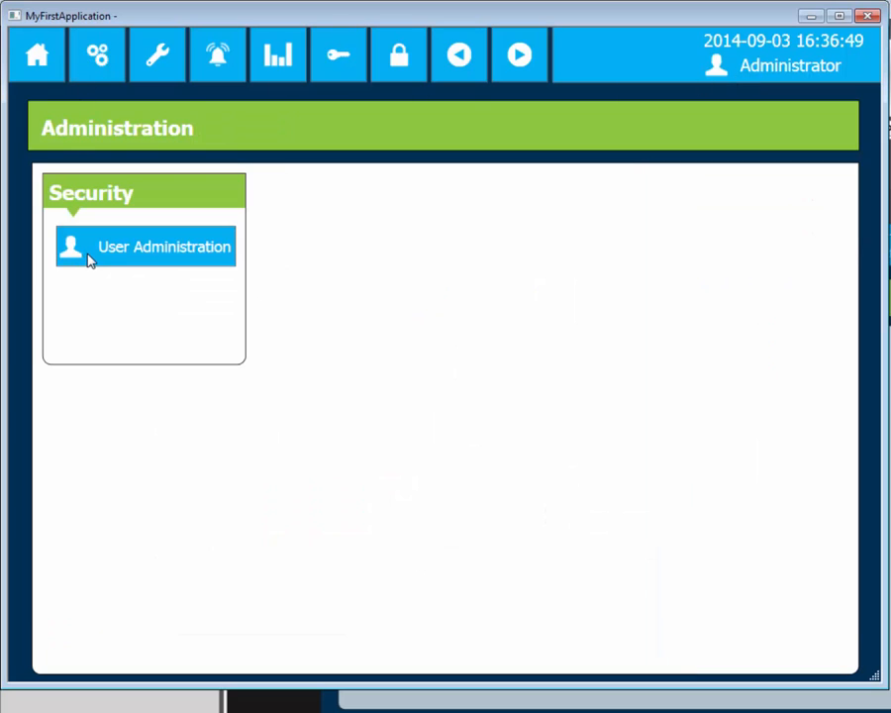
{"action": "left_click", "coordinate": [89, 257]}
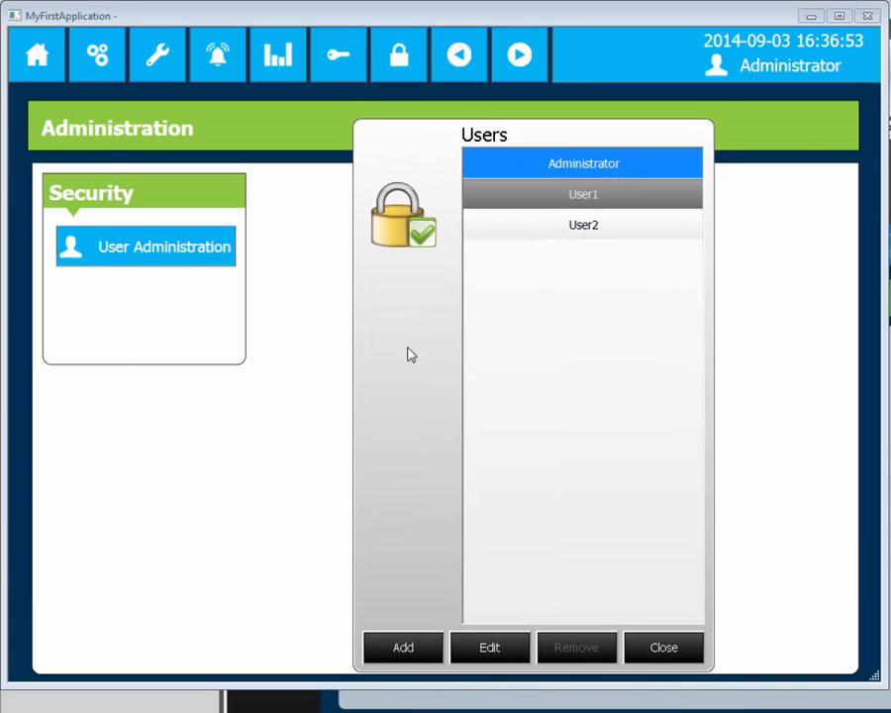
{"action": "left_click", "coordinate": [404, 647]}
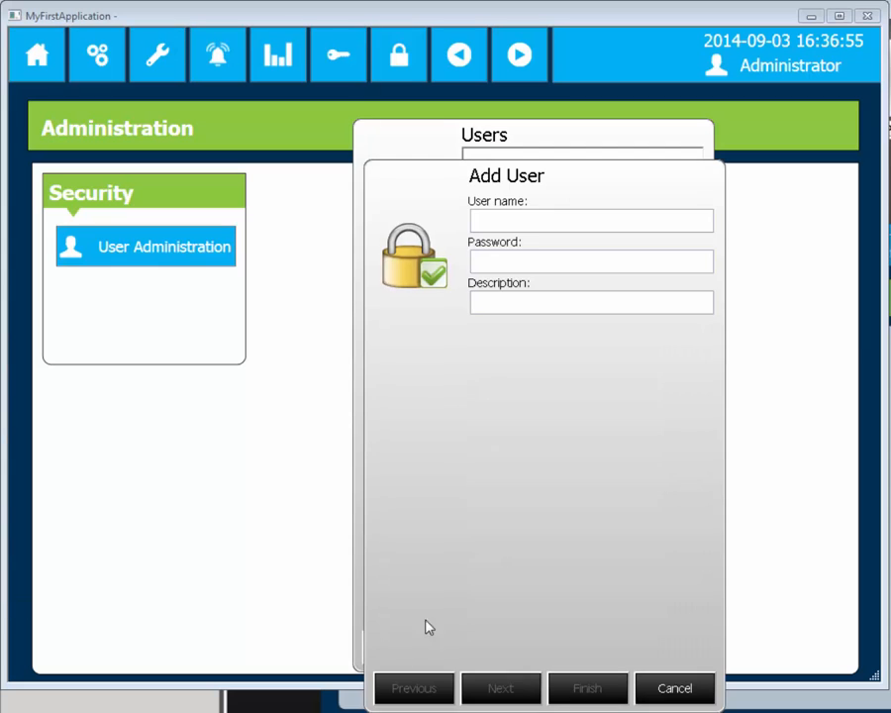
{"action": "left_click", "coordinate": [502, 224]}
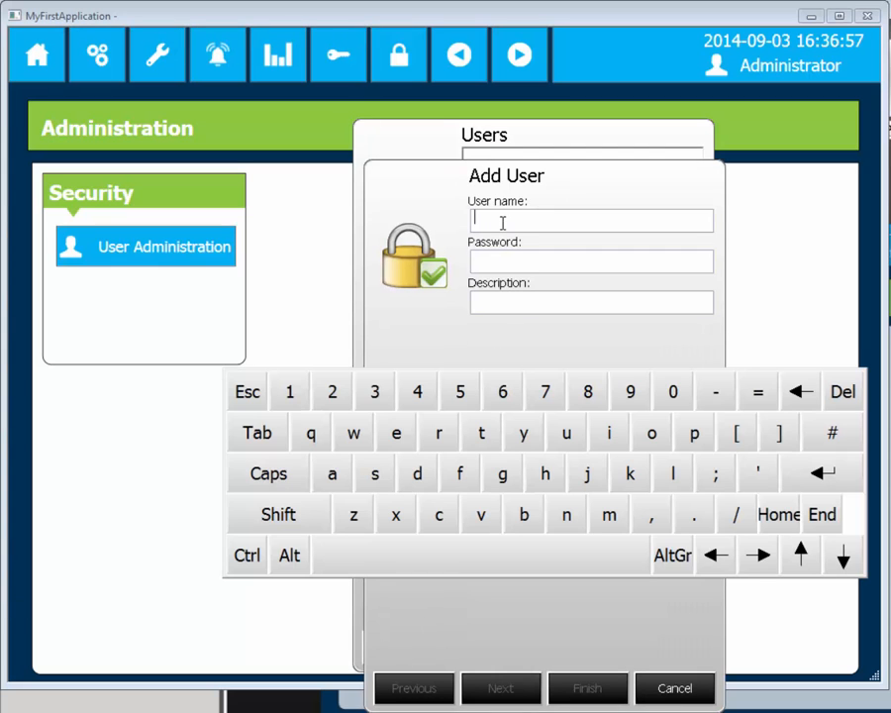
{"action": "type", "text": "User3"}
{"action": "left_click", "coordinate": [508, 264]}
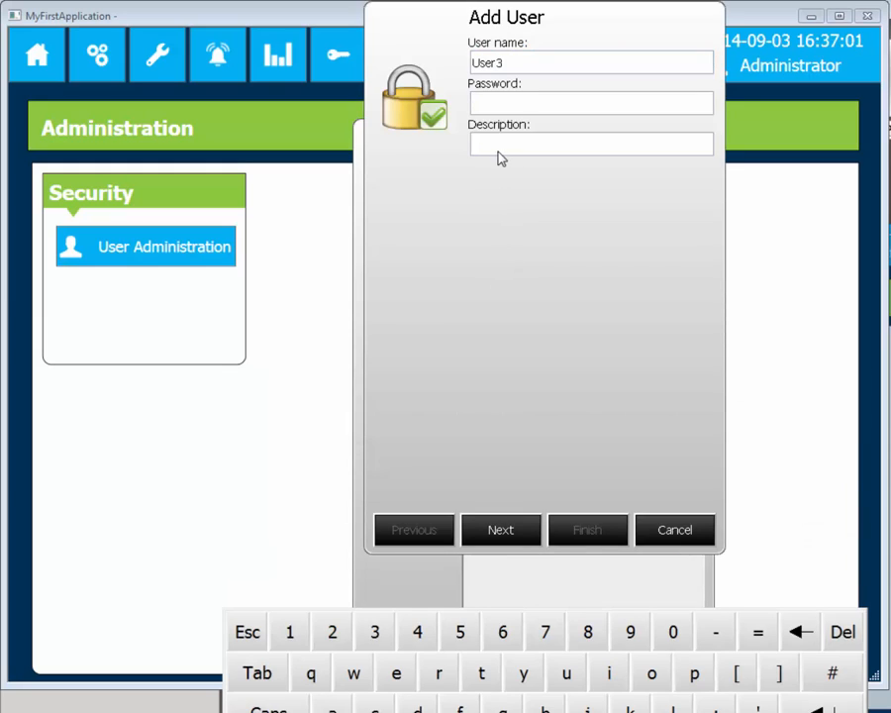
{"action": "left_click", "coordinate": [375, 631]}
{"action": "left_click", "coordinate": [509, 532]}
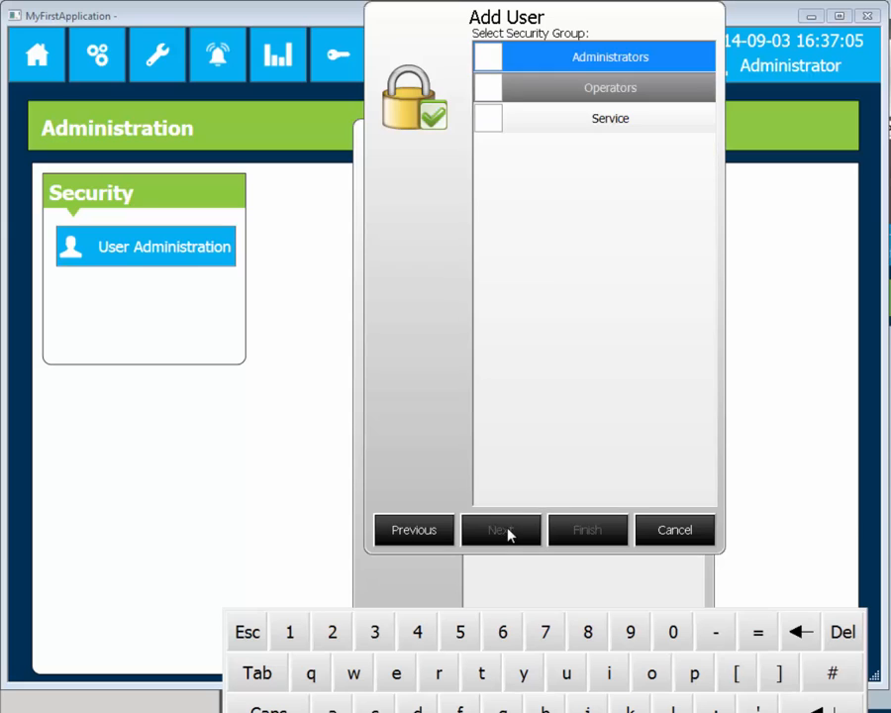
Assign User3 to the Operators security group, finish adding the user and close the user list.
{"action": "left_click", "coordinate": [495, 88]}
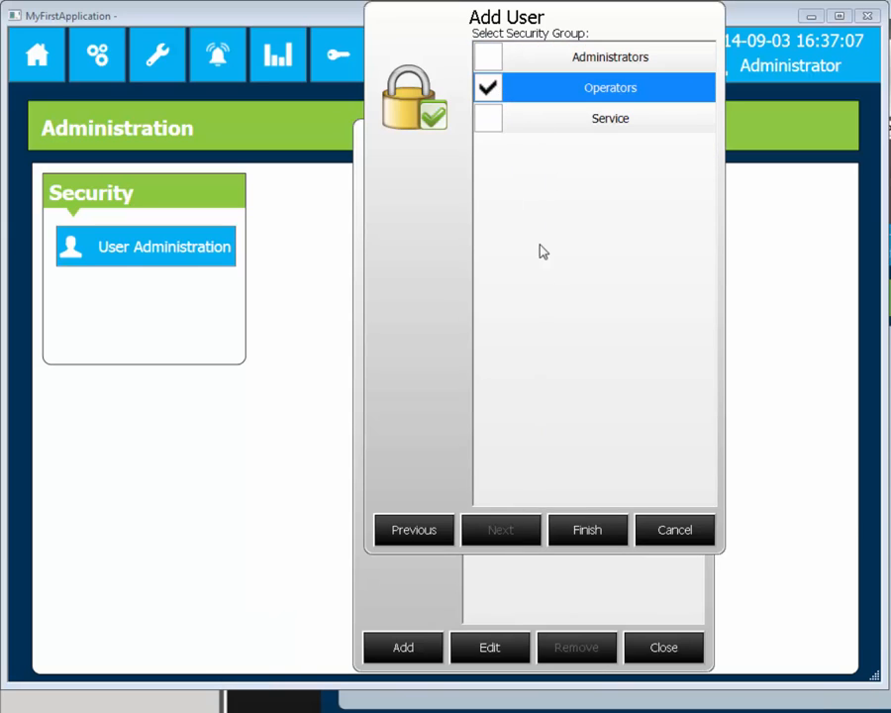
{"action": "left_click", "coordinate": [584, 529]}
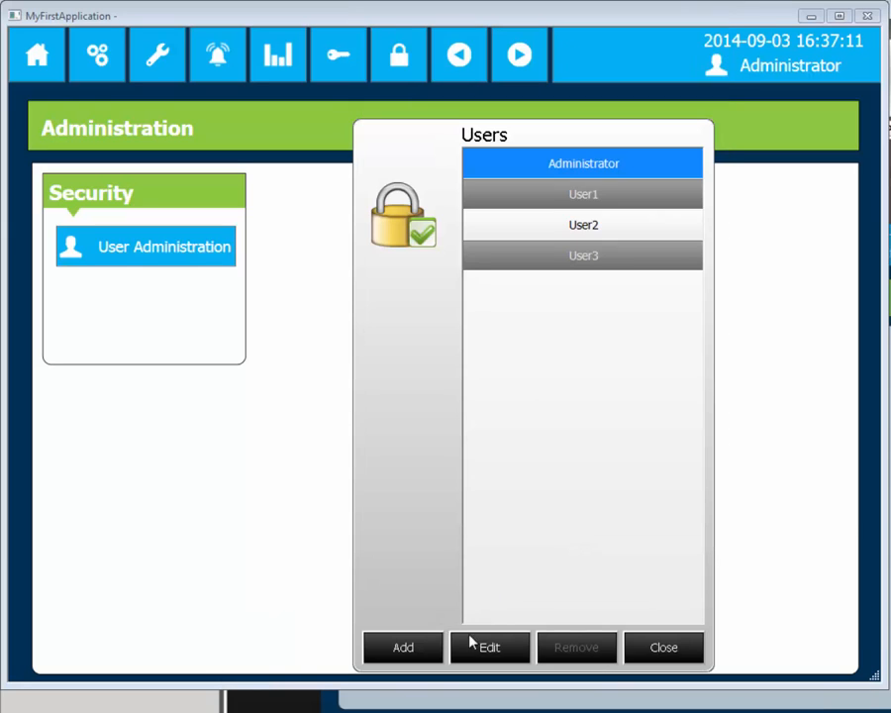
{"action": "left_click", "coordinate": [657, 650]}
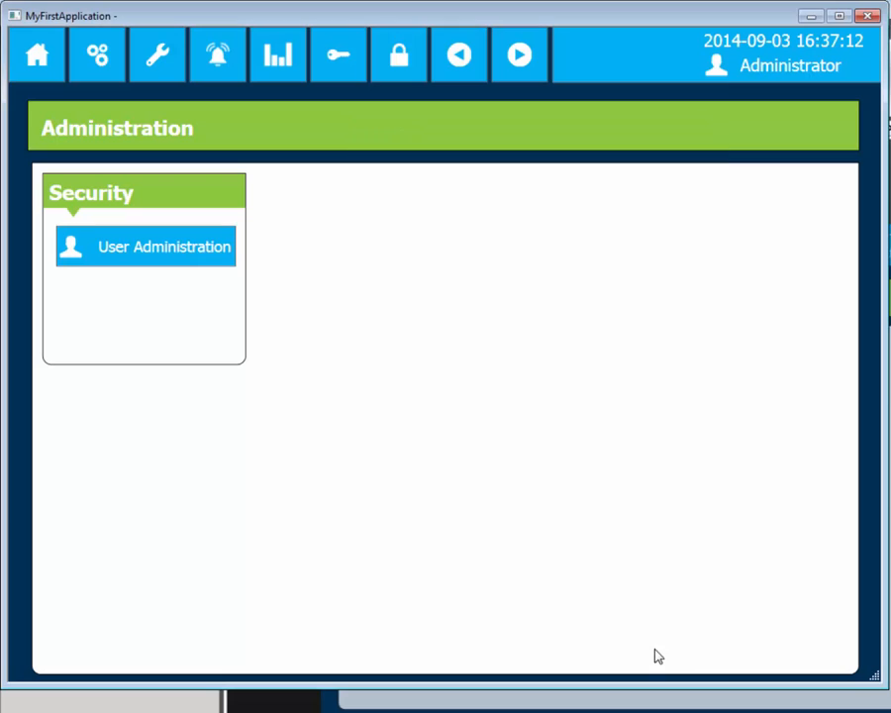
Log in to the running application as User3 with the account password and dismiss the login message.
{"action": "left_click", "coordinate": [353, 65]}
{"action": "left_click", "coordinate": [377, 143]}
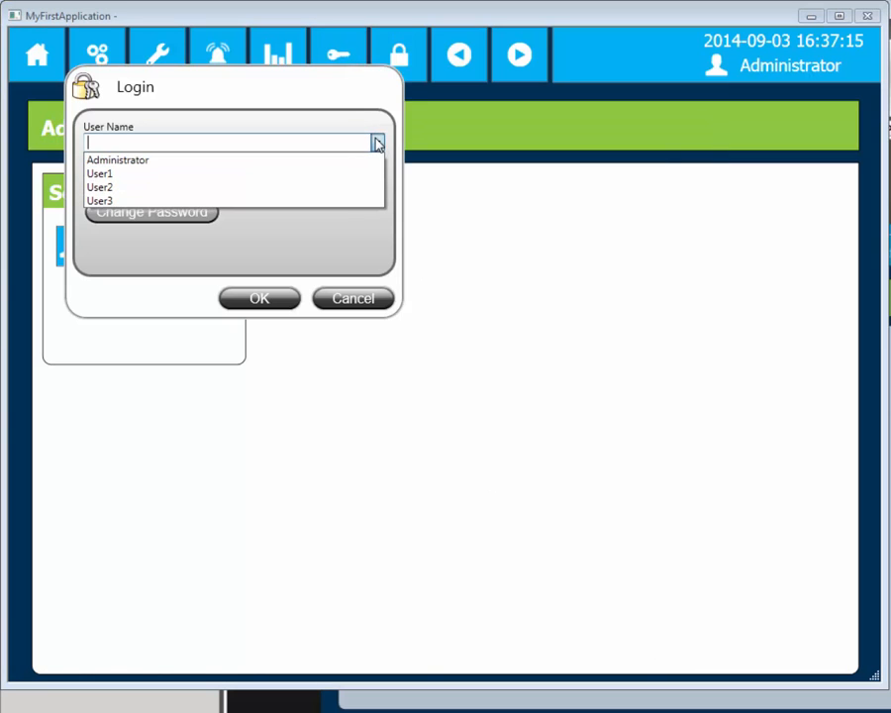
{"action": "left_click", "coordinate": [339, 206]}
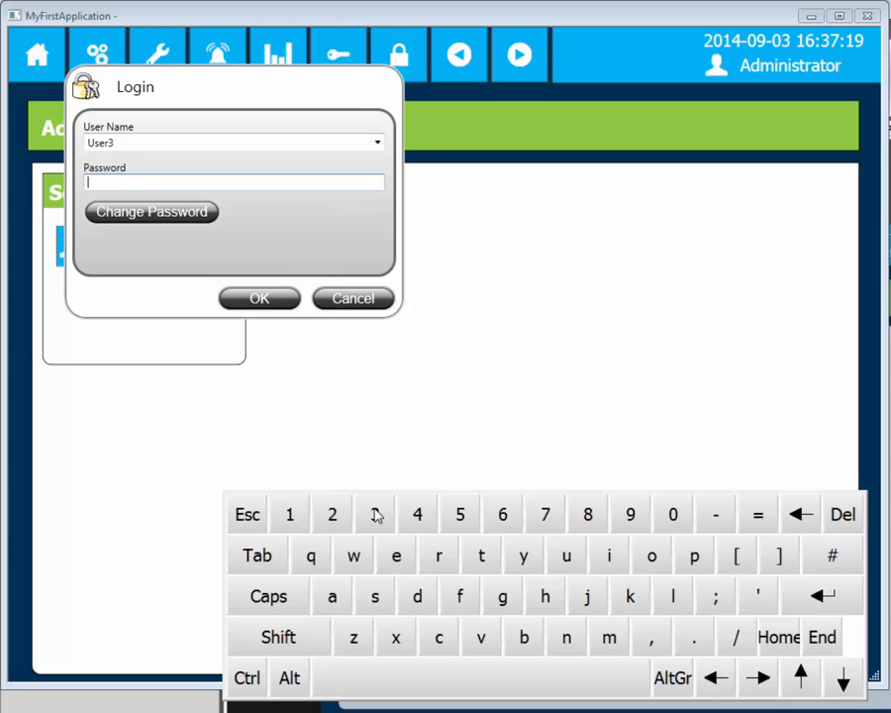
{"action": "left_click", "coordinate": [375, 513]}
{"action": "left_click", "coordinate": [259, 298]}
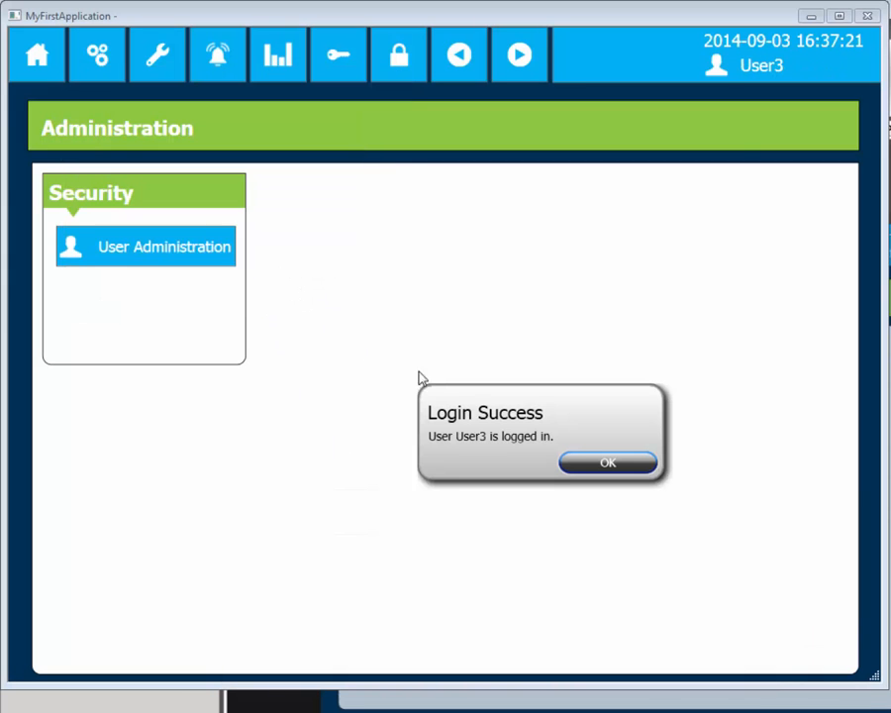
{"action": "left_click", "coordinate": [598, 462]}
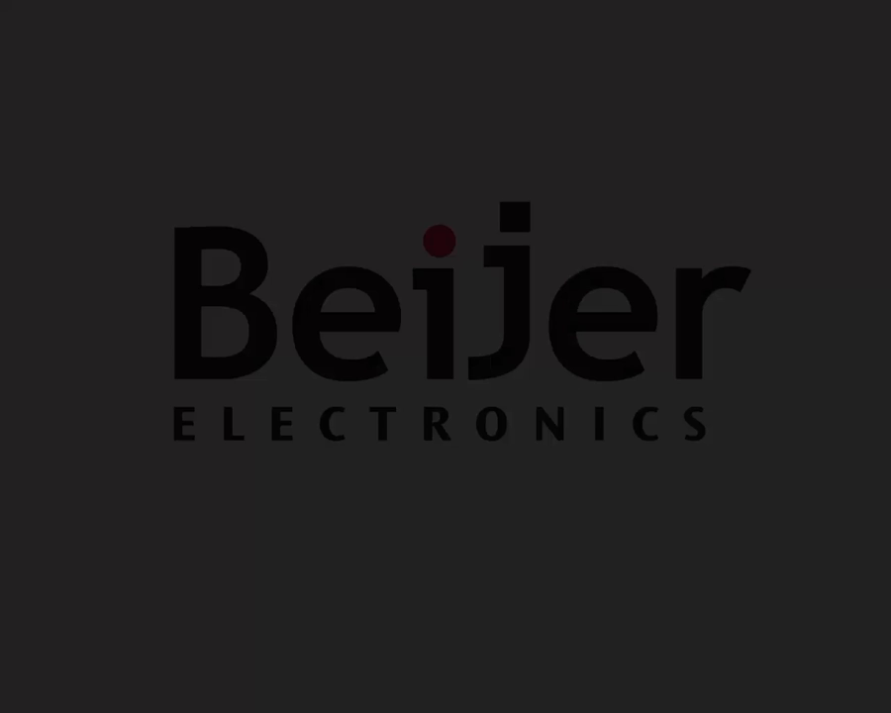